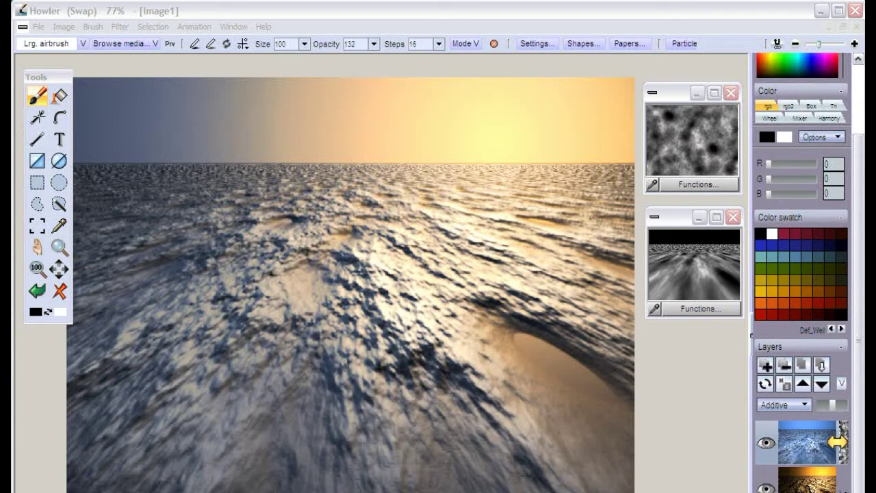
- Switch to rectangle selection and marquee a strip across the horizon band of the ocean
left_click(37, 139)
right_click(37, 139)
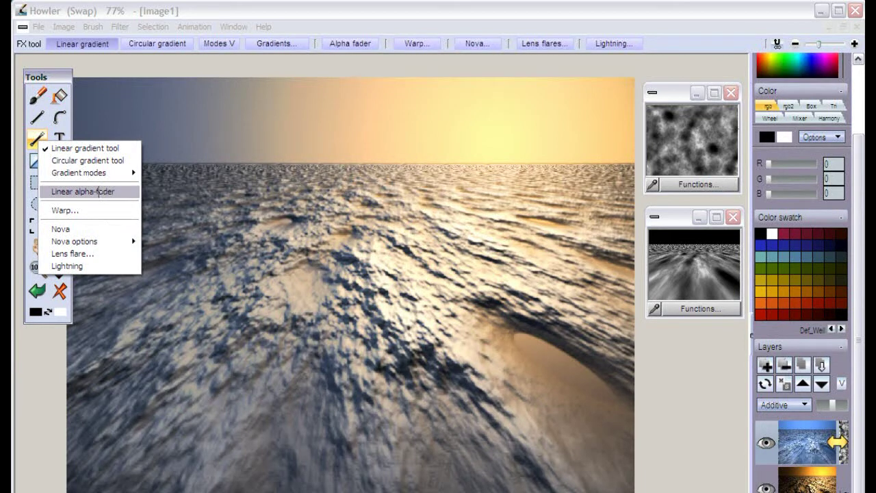
left_click(62, 68)
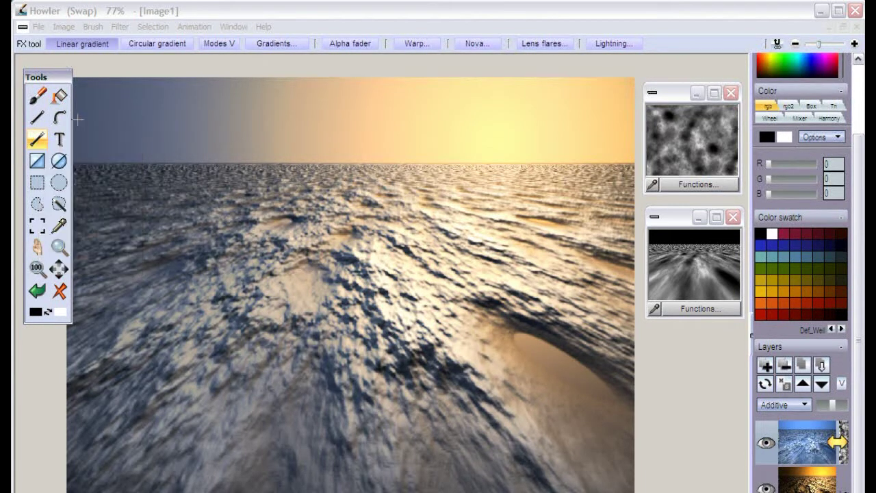
key("m")
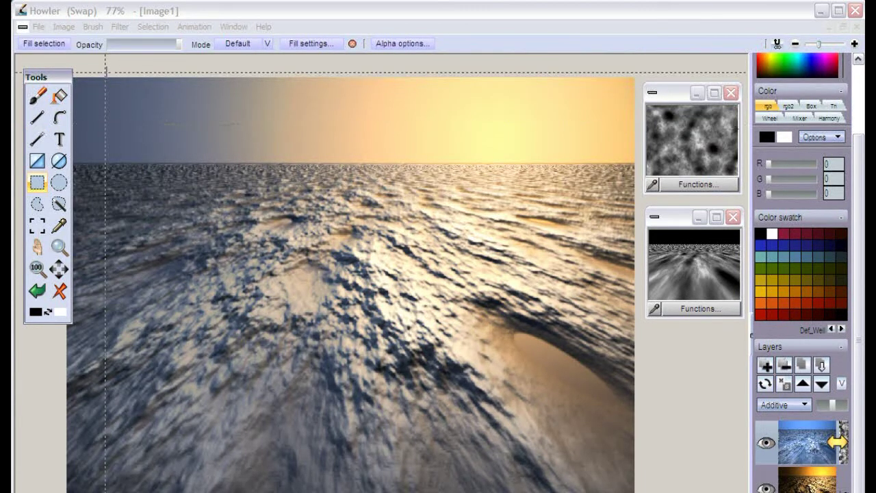
scroll(445, 308, "down", 2)
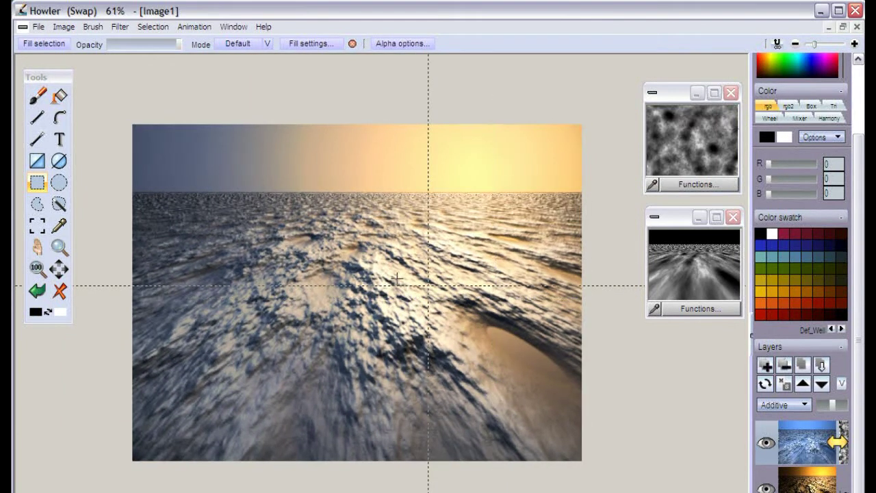
left_click_drag(119, 166, 603, 213)
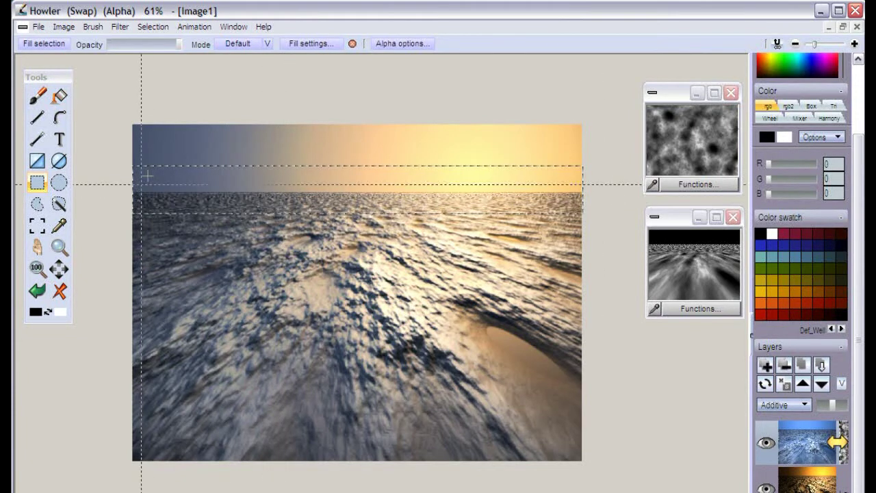
- Box-filter the selection alpha at level 40 with Show alpha enabled
left_click(155, 27)
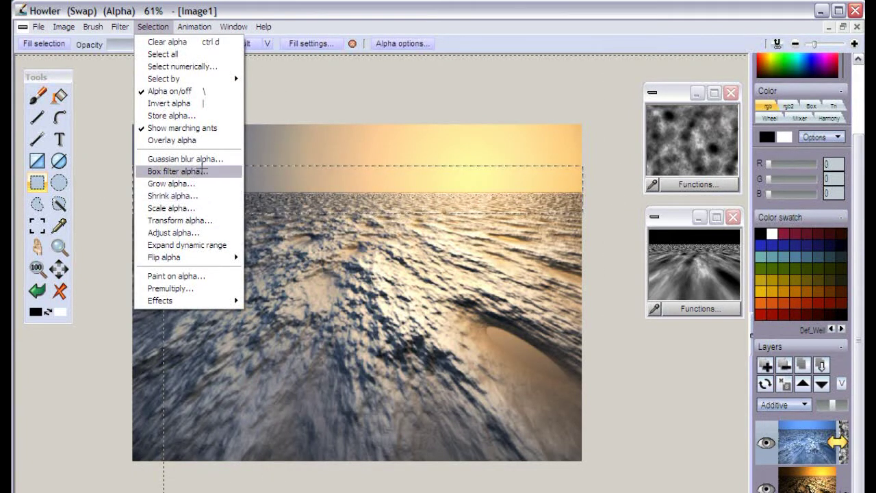
left_click(195, 172)
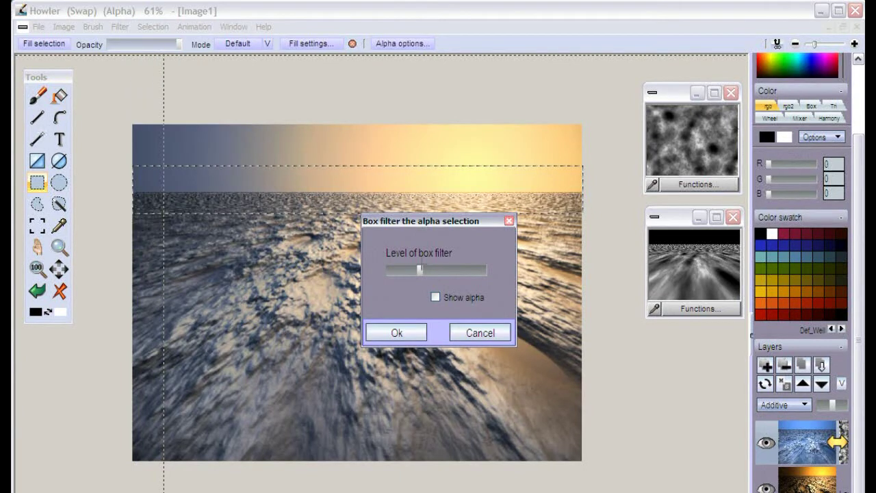
mouse_move(419, 270)
left_mouse_down()
mouse_move(405, 270)
mouse_move(454, 270)
mouse_move(403, 269)
mouse_move(413, 269)
left_mouse_up()
left_click(435, 296)
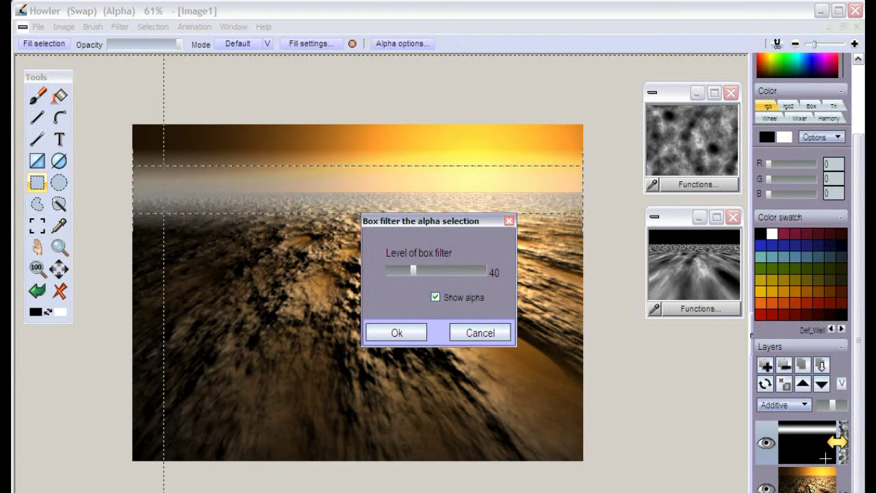
left_click(379, 332)
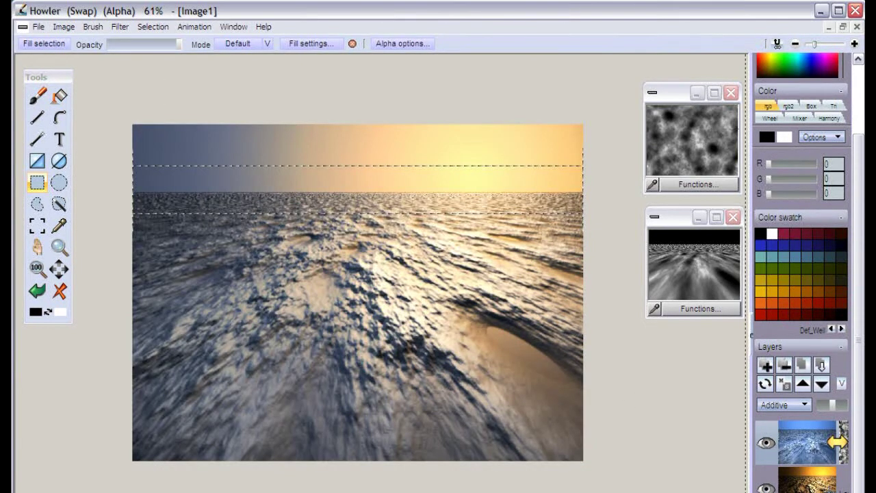
- Permanently merge layers 1 and 0 into a single image
left_click(821, 365)
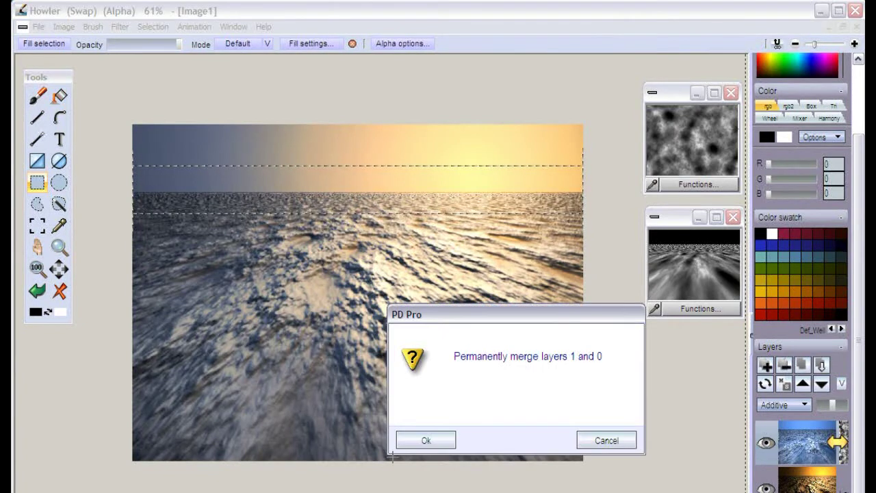
left_click(424, 438)
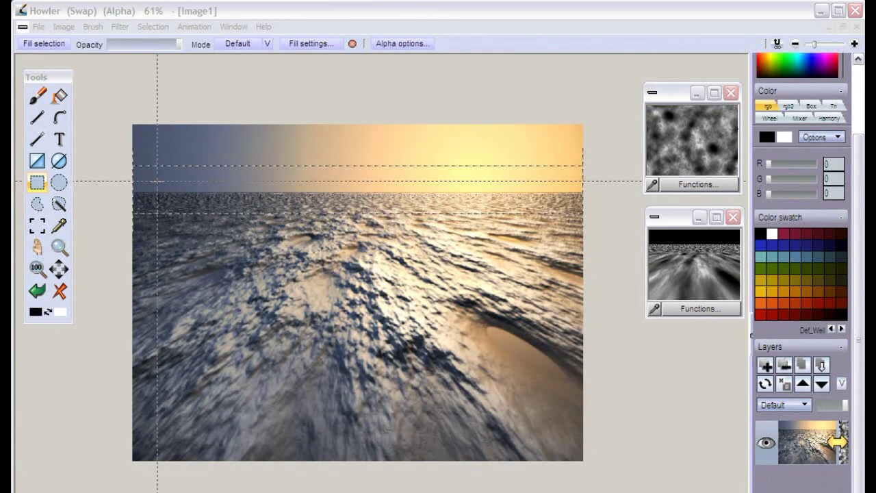
left_click(70, 27)
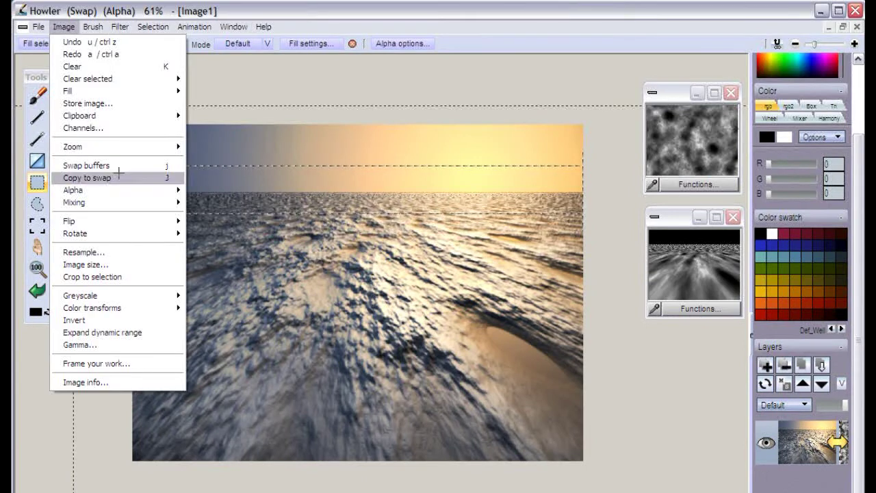
- Store a copy of the merged image and save the horizon selection into the Alpha buffer
left_click(110, 103)
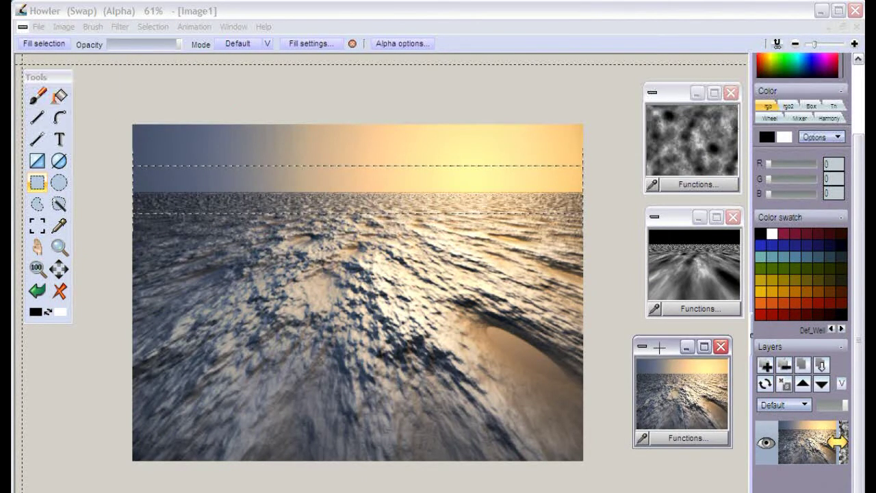
left_click(664, 343)
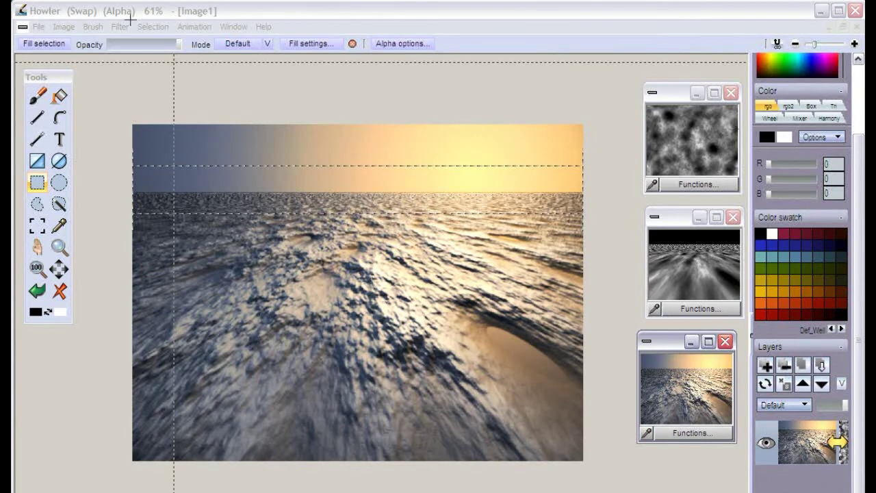
left_click(153, 26)
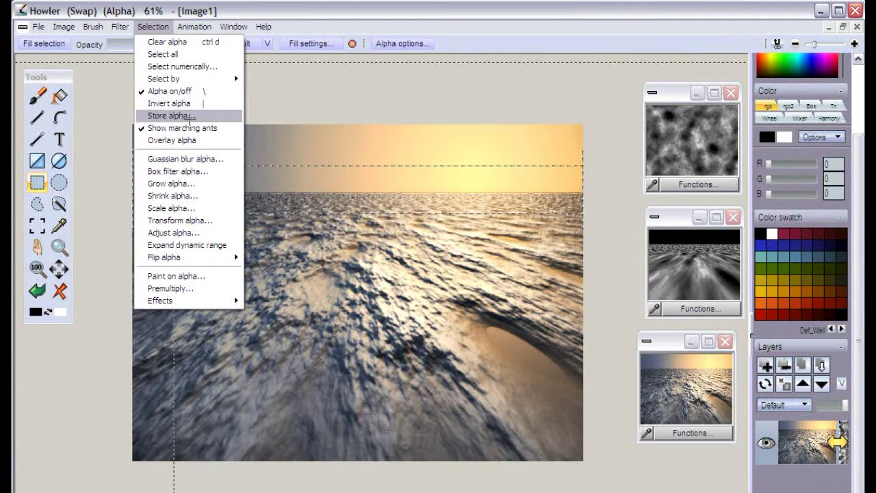
left_click(183, 116)
left_click_drag(147, 54, 155, 284)
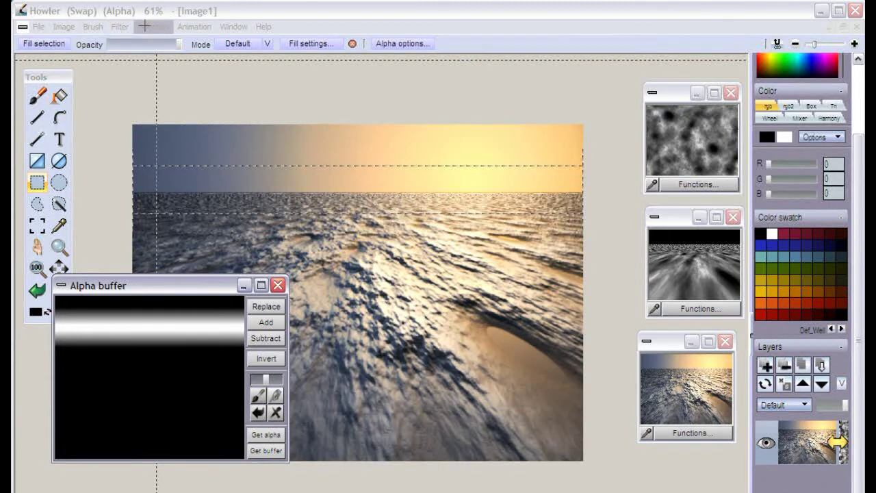
left_click(147, 26)
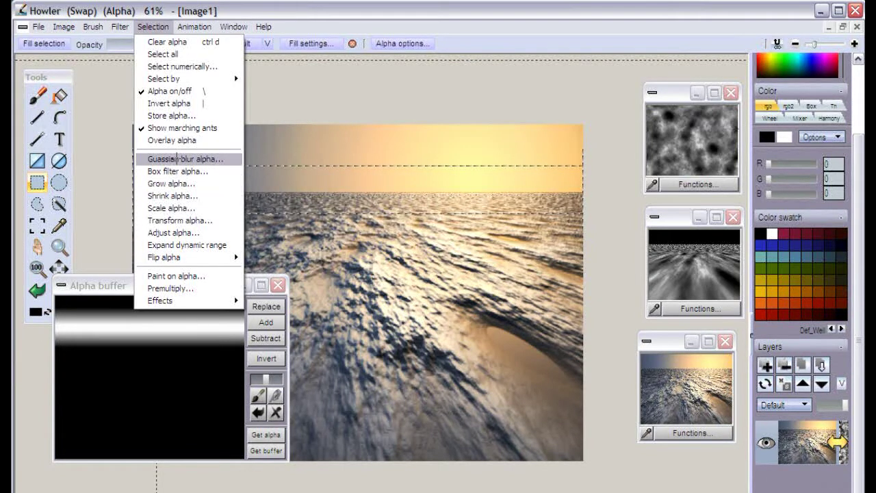
- Box-filter the selection alpha at level 72 and update the Alpha buffer from it
left_click(175, 171)
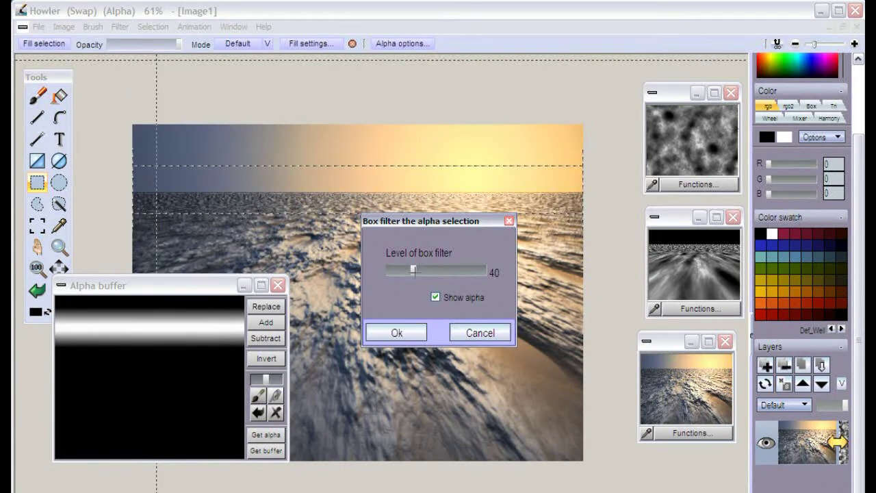
left_click_drag(413, 270, 434, 270)
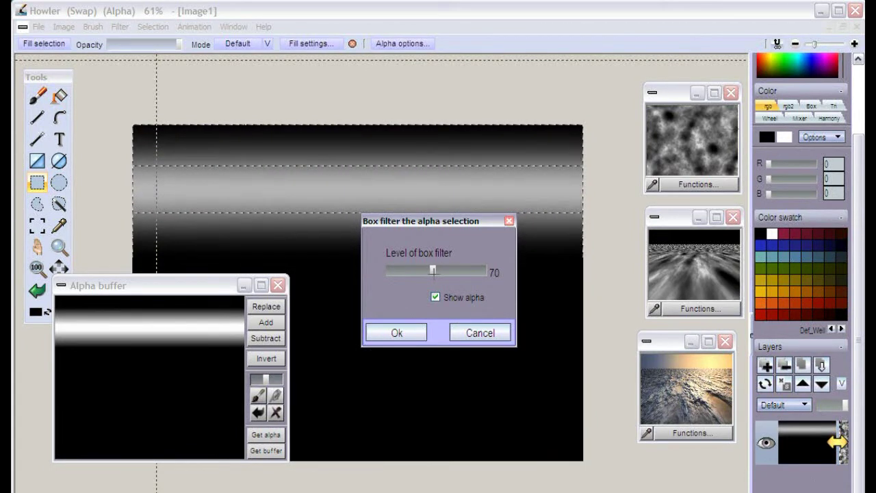
left_click(397, 333)
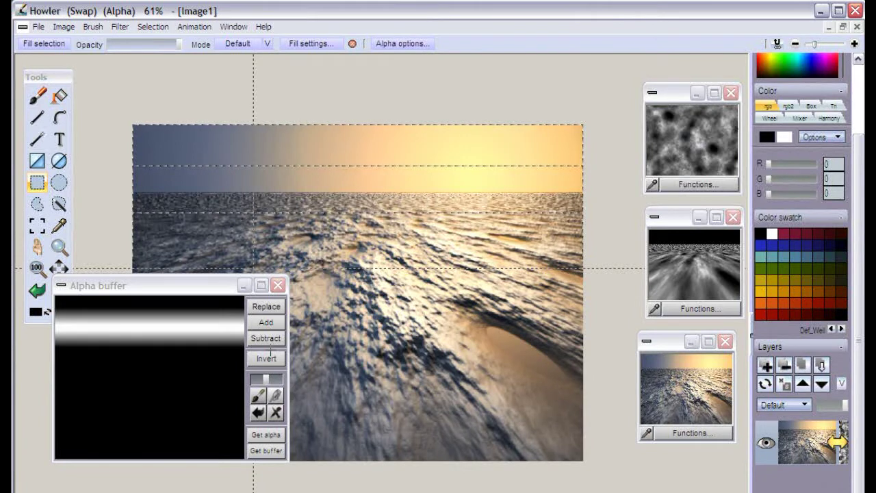
left_click(276, 434)
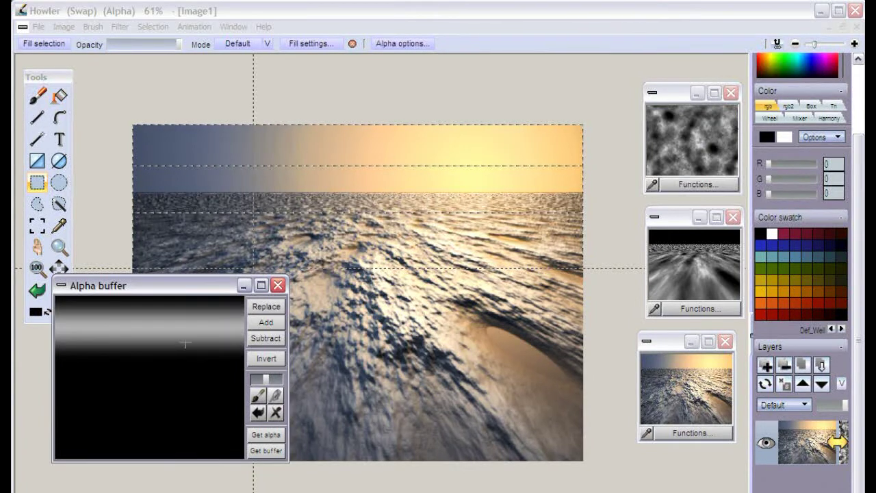
left_click_drag(181, 285, 162, 367)
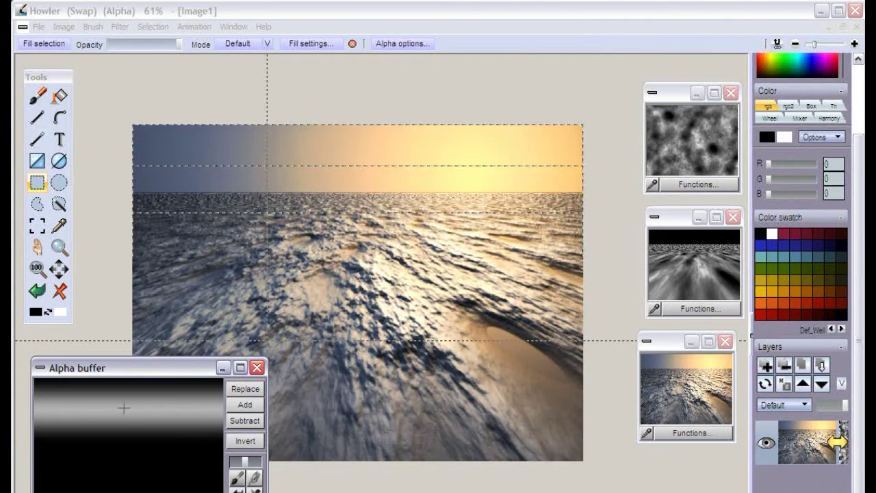
- Adjust the selection alpha to Contrast 147 and Value 121
left_click(153, 26)
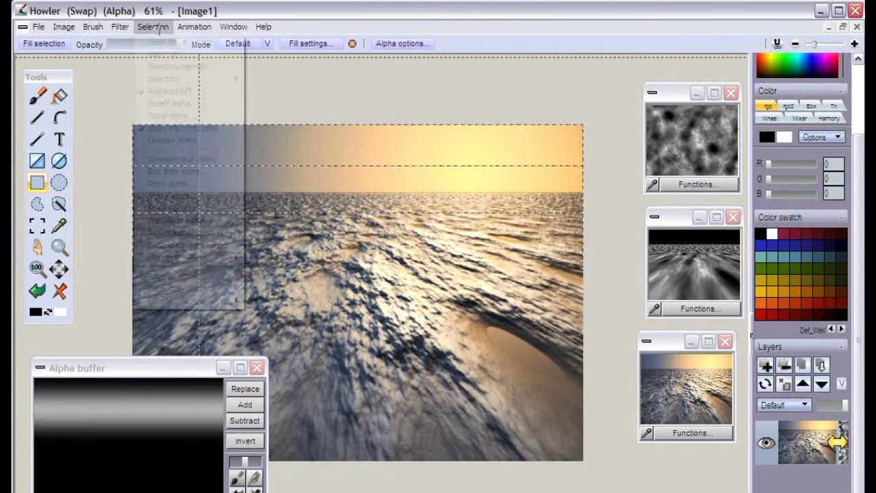
left_click(173, 233)
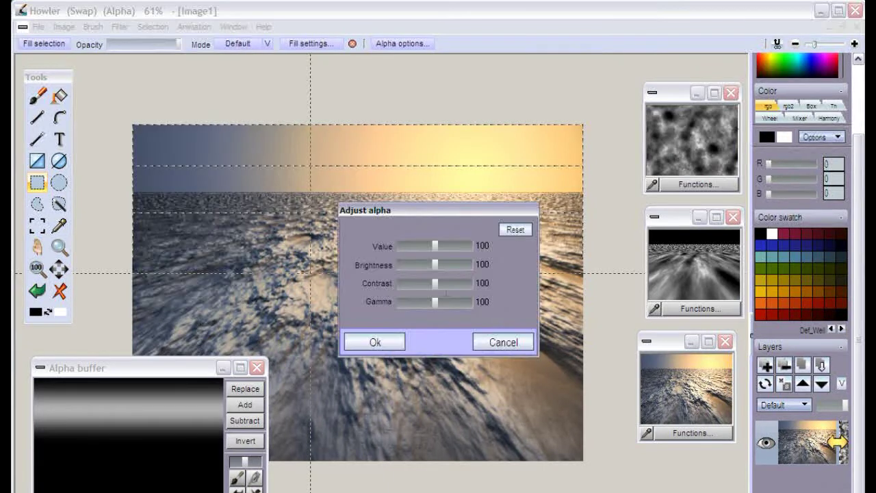
left_click_drag(434, 283, 442, 305)
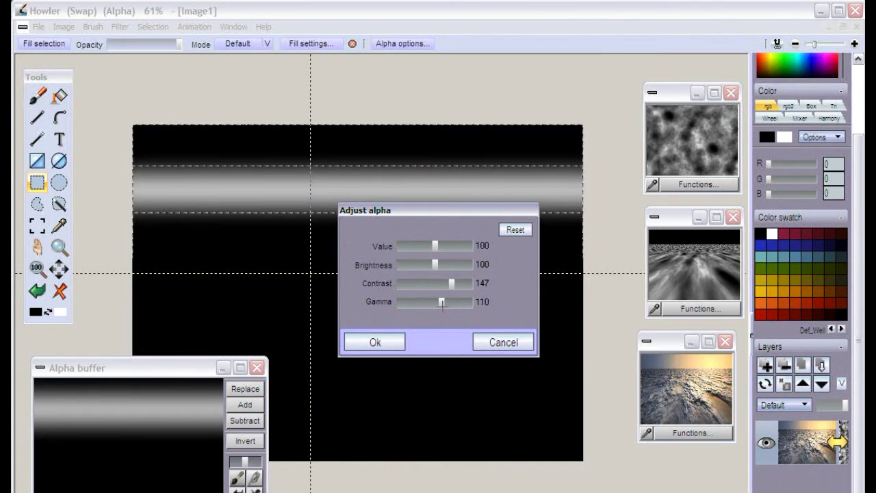
mouse_move(435, 245)
left_mouse_down()
mouse_move(431, 264)
mouse_move(441, 245)
left_mouse_up()
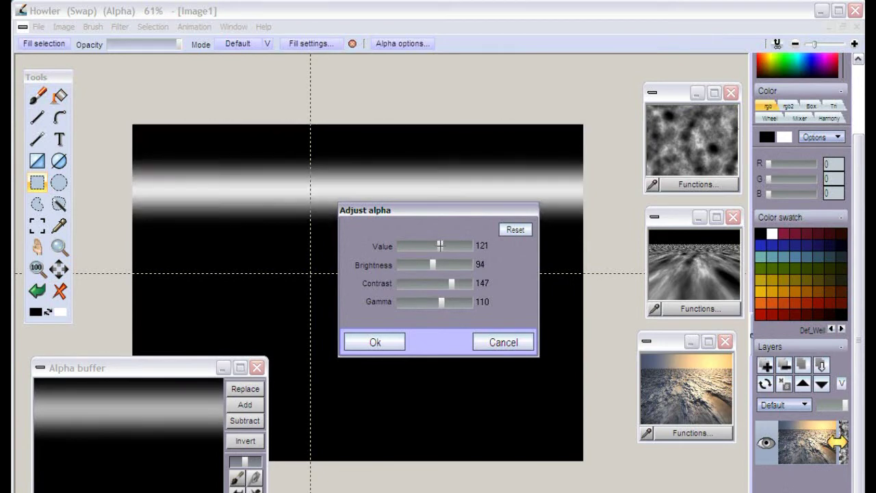
left_click(373, 341)
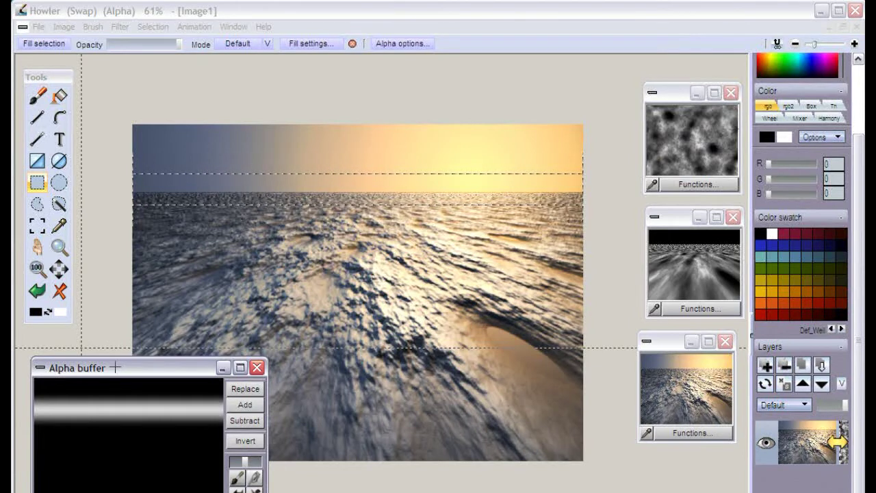
- Clear the horizon strip to white, cancel the 89 fade, and undo the white band
left_click(60, 292)
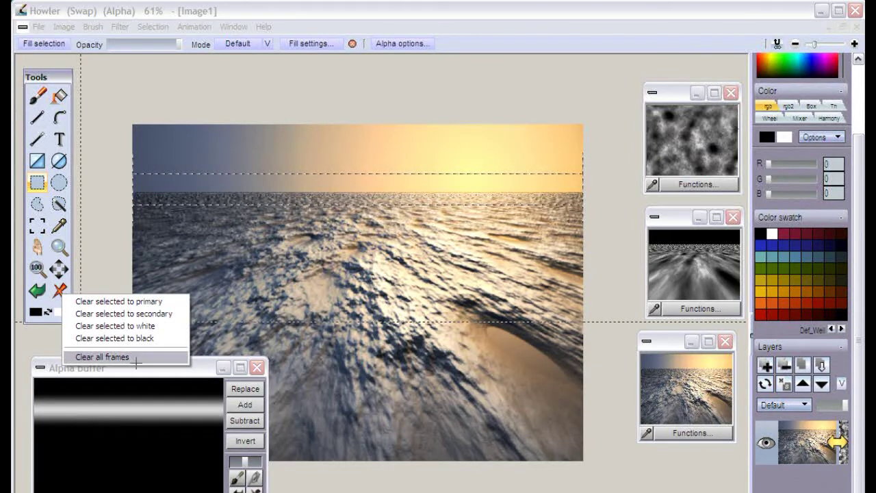
left_click(115, 326)
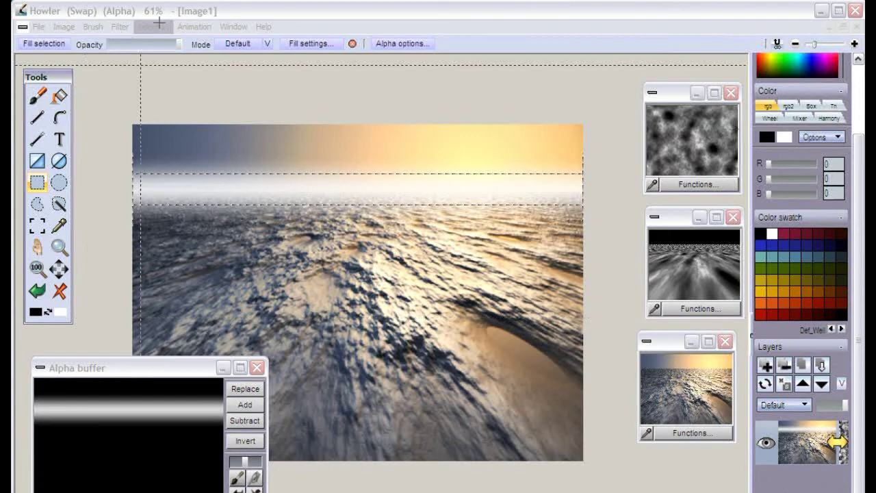
left_click(93, 27)
mouse_move(120, 27)
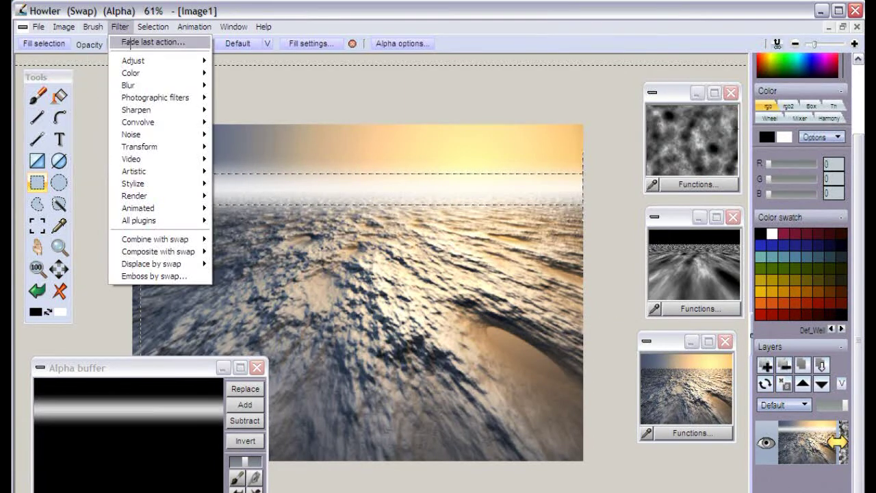
left_click(131, 42)
left_click_drag(387, 274, 421, 273)
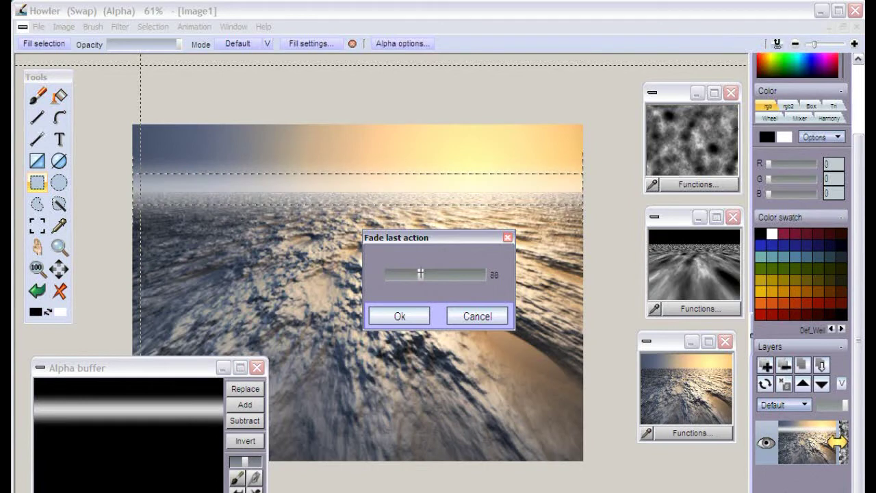
left_click(477, 315)
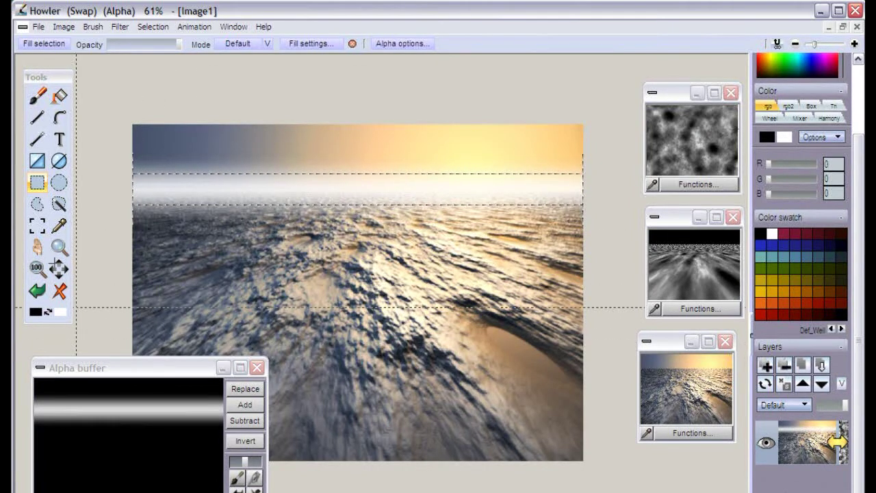
left_click(37, 291)
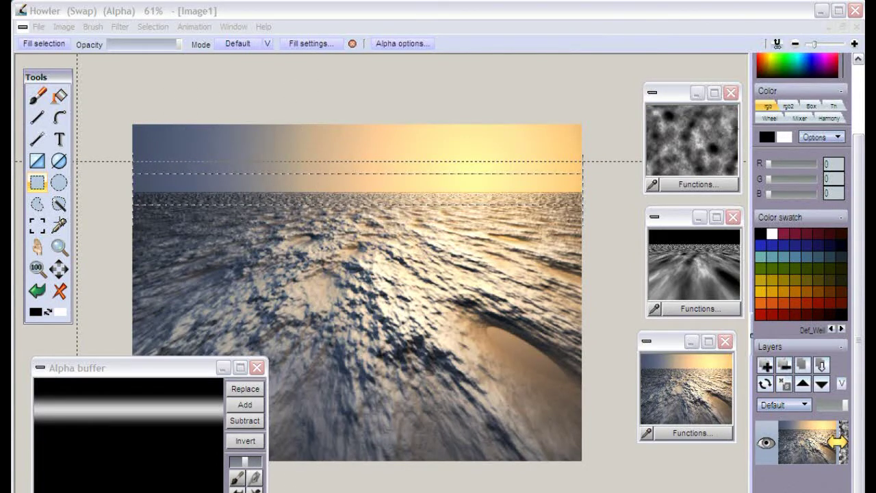
left_click(59, 224)
- Sample a tan sky colour (RGB 216, 182, 144) and fill the horizon selection with it
left_click(311, 171)
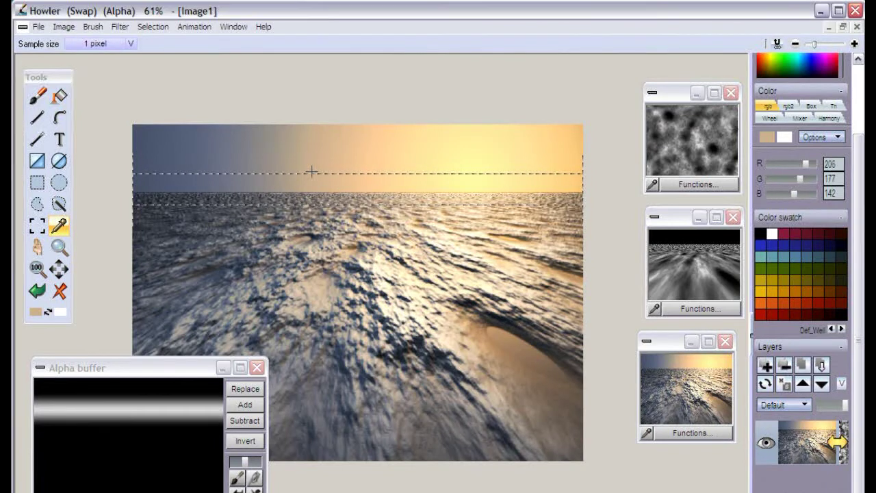
left_click_drag(315, 170, 553, 153)
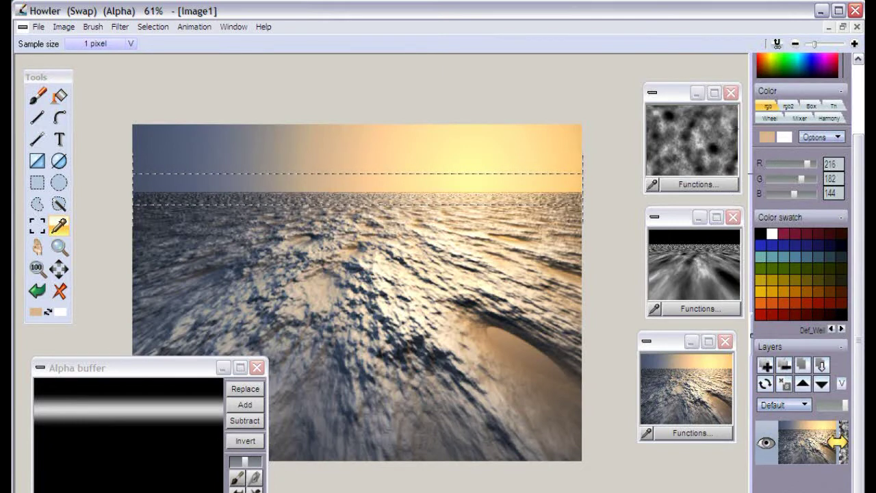
left_click(59, 290)
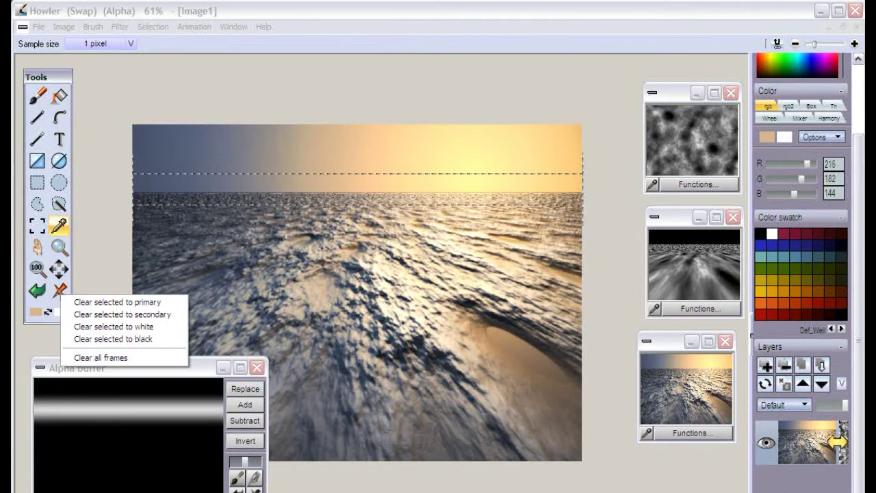
left_click(137, 302)
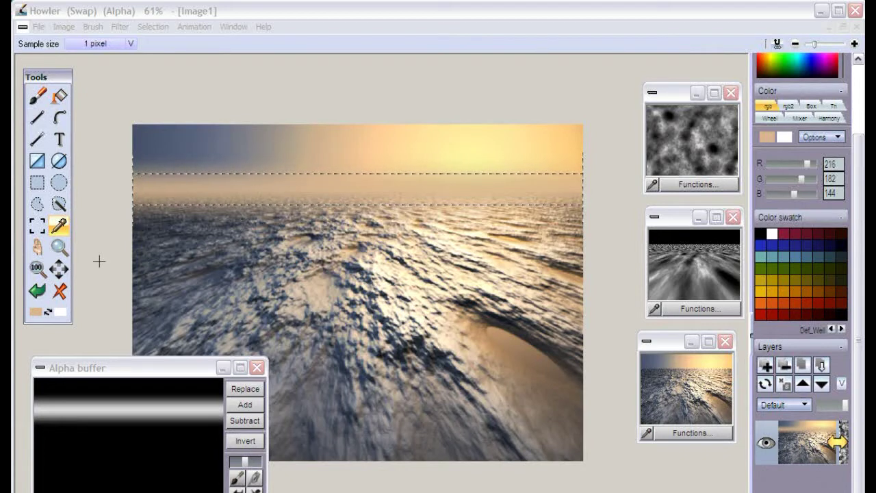
left_click(60, 290)
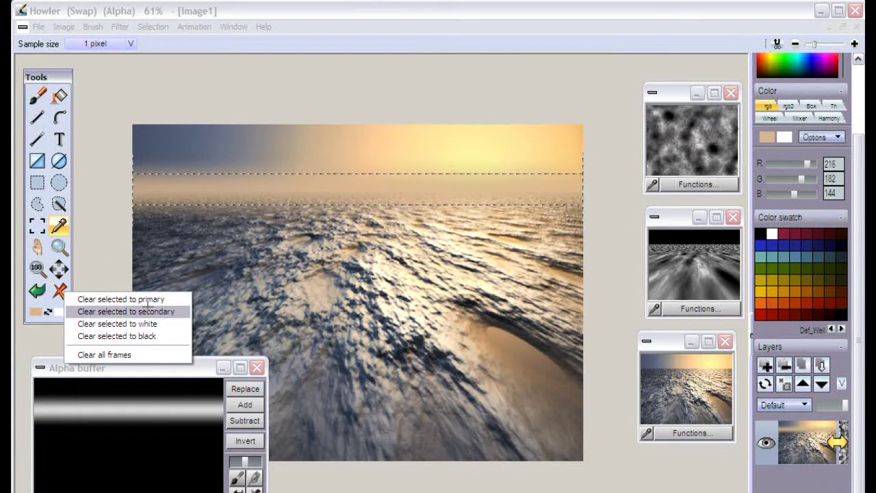
left_click(137, 299)
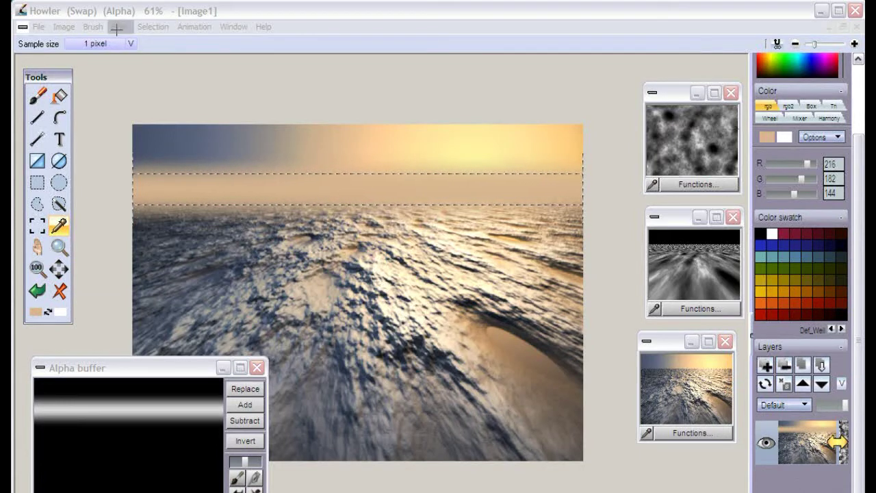
- Choose Lens flare from the gradient tool popup and drop a flare into the sky
left_click(37, 138)
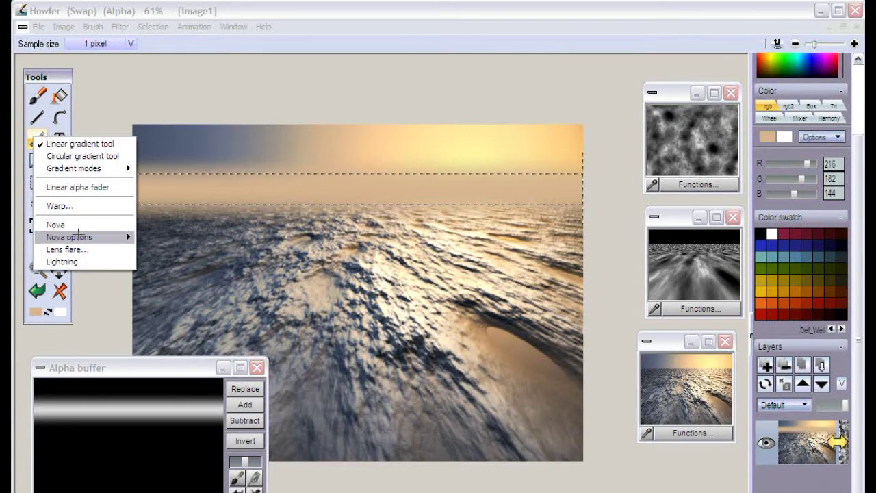
mouse_move(78, 235)
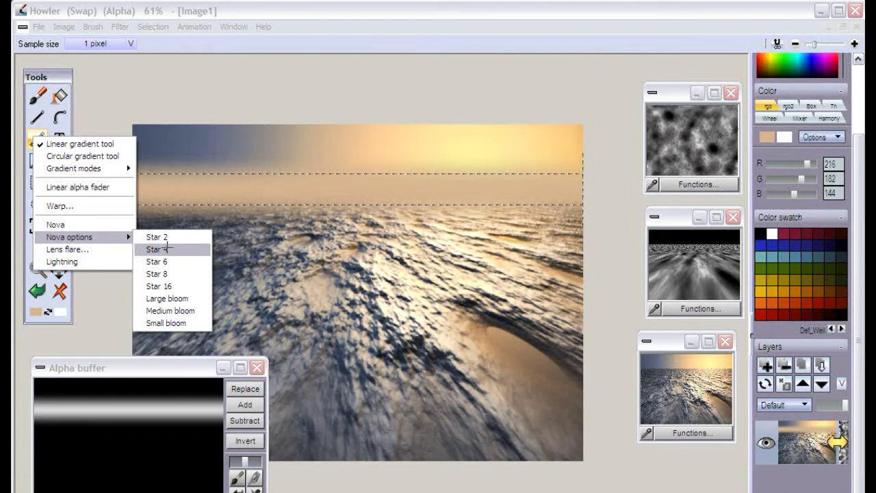
left_click(85, 249)
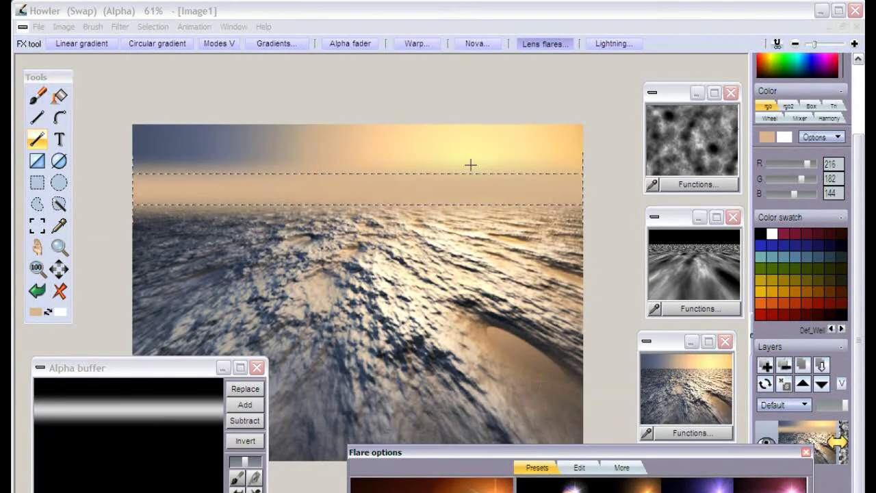
left_click_drag(470, 164, 500, 121)
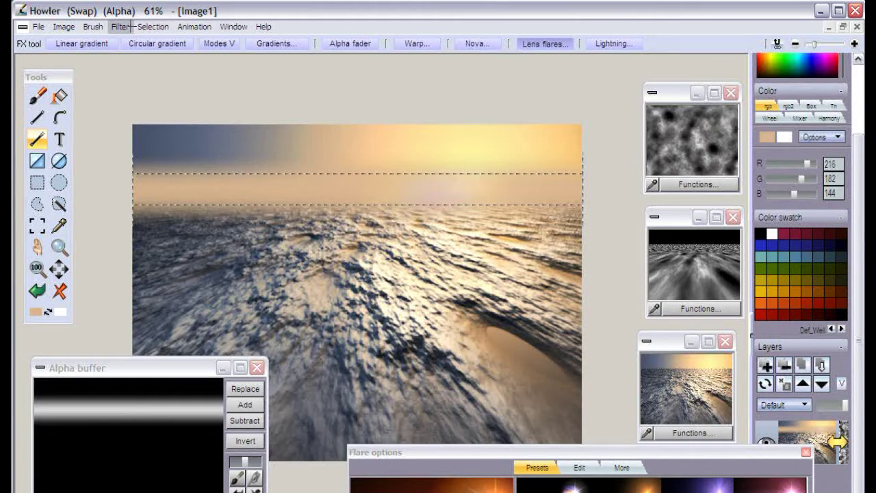
- Clear the alpha mask, reposition the flare above the horizon, and close Alpha buffer and flare windows
left_click(152, 27)
left_click(156, 39)
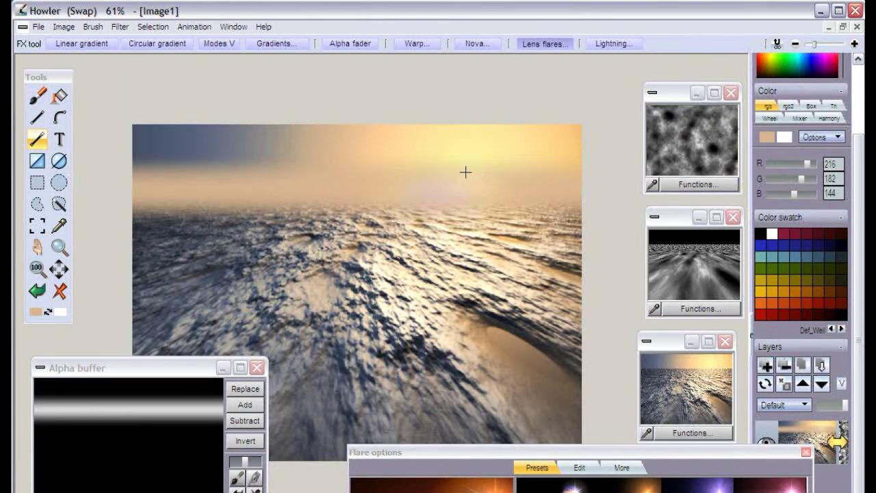
left_click_drag(465, 172, 481, 114)
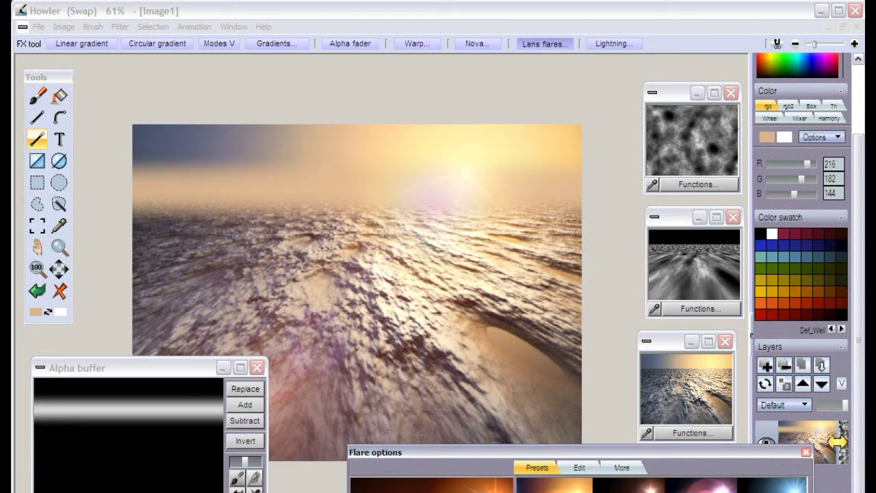
left_click_drag(457, 169, 493, 151)
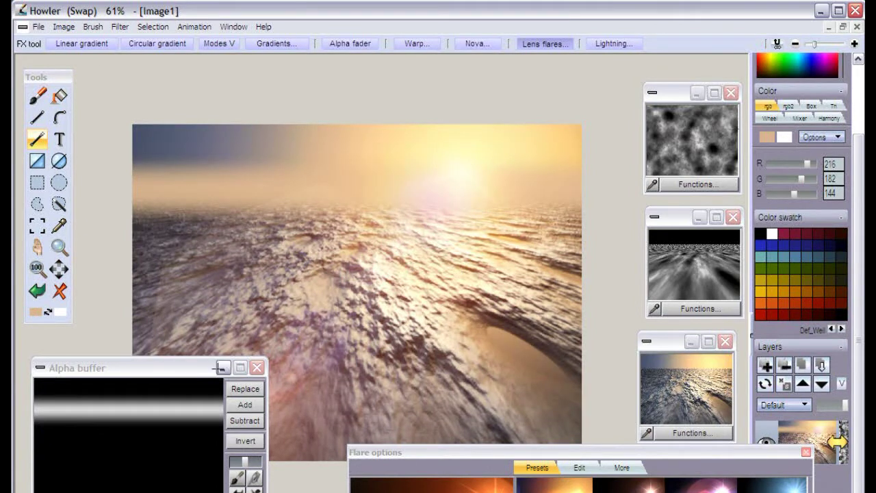
left_click(257, 367)
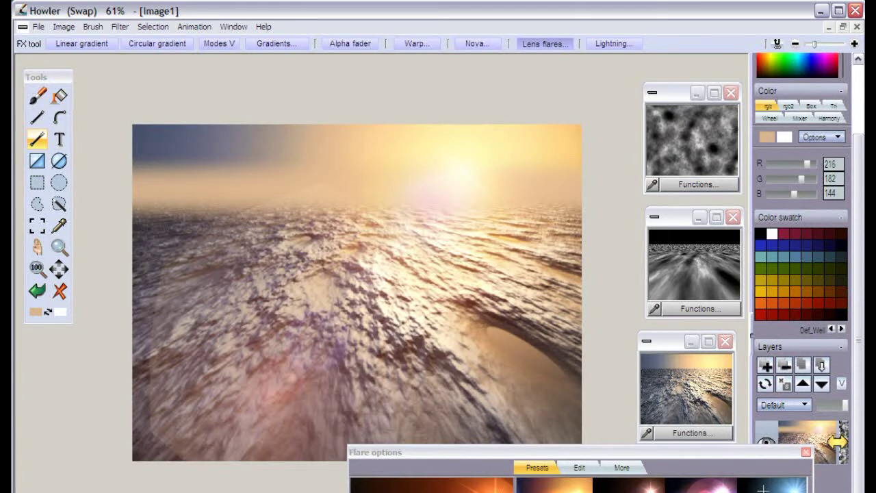
left_click(807, 452)
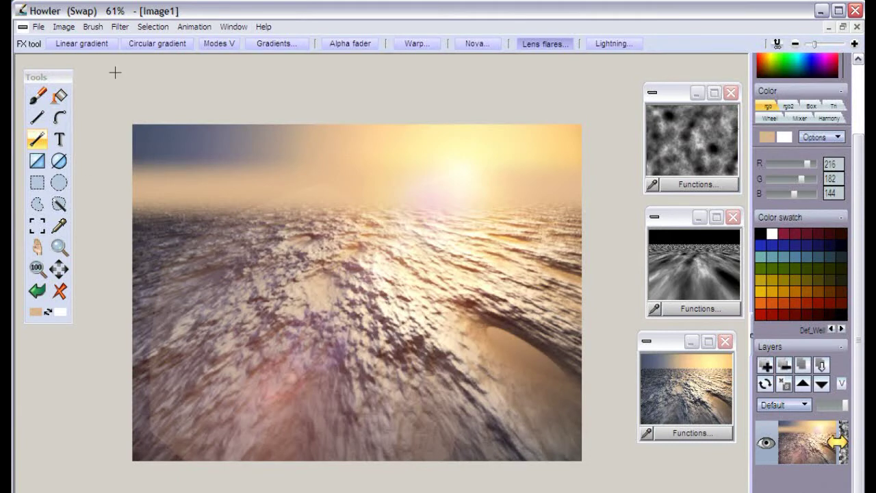
left_click(64, 27)
left_click(334, 242)
key("s")
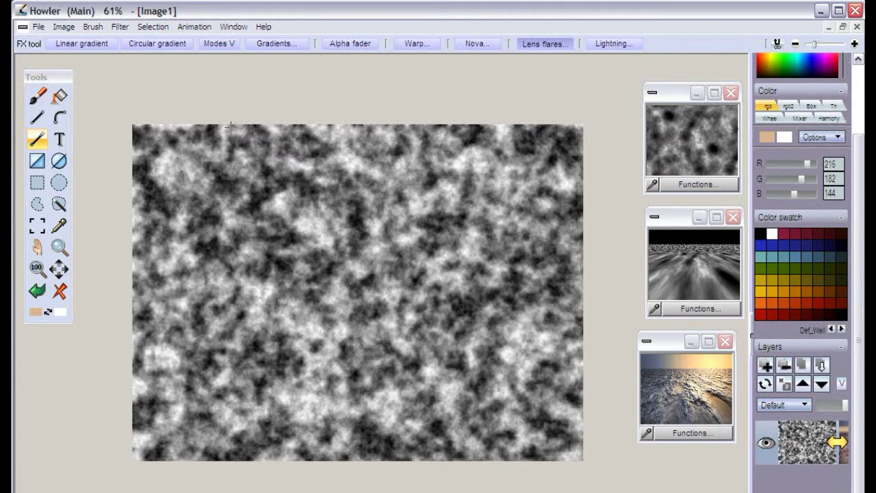
key("s")
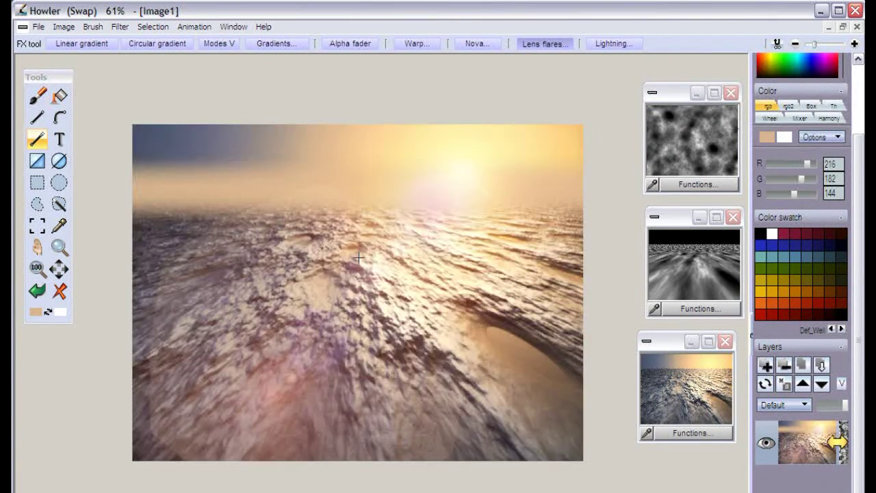
left_click(120, 27)
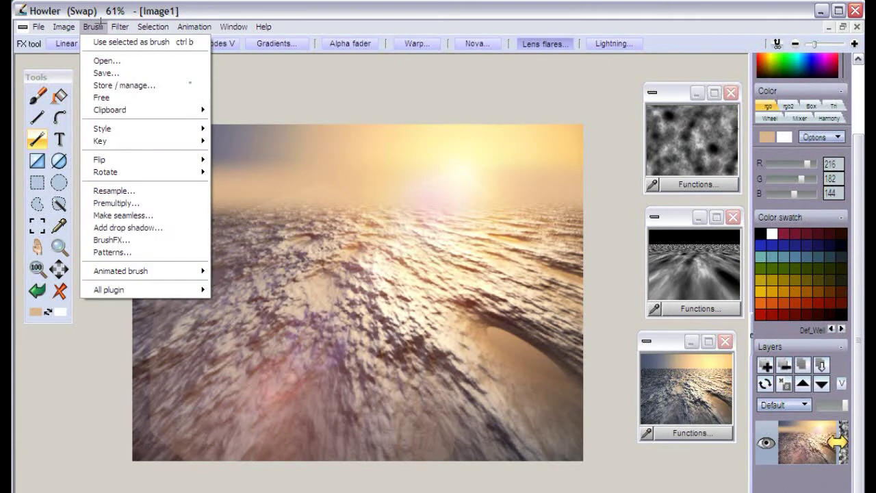
mouse_move(175, 266)
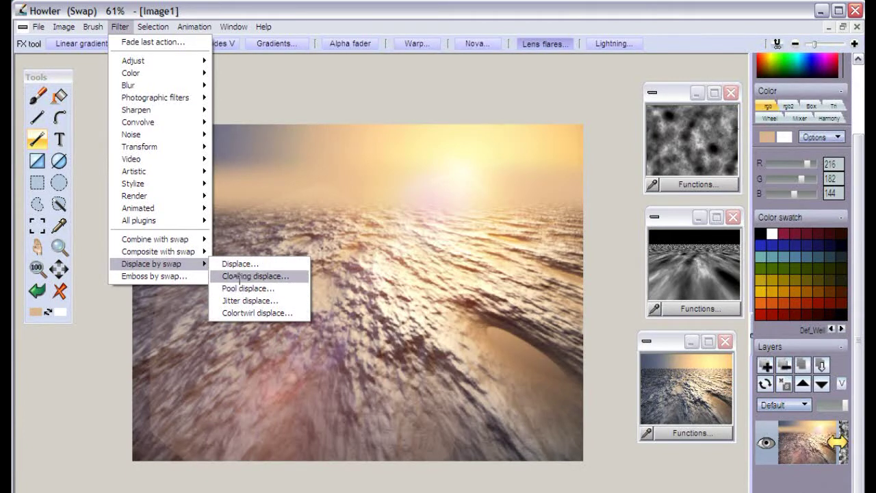
left_click(240, 276)
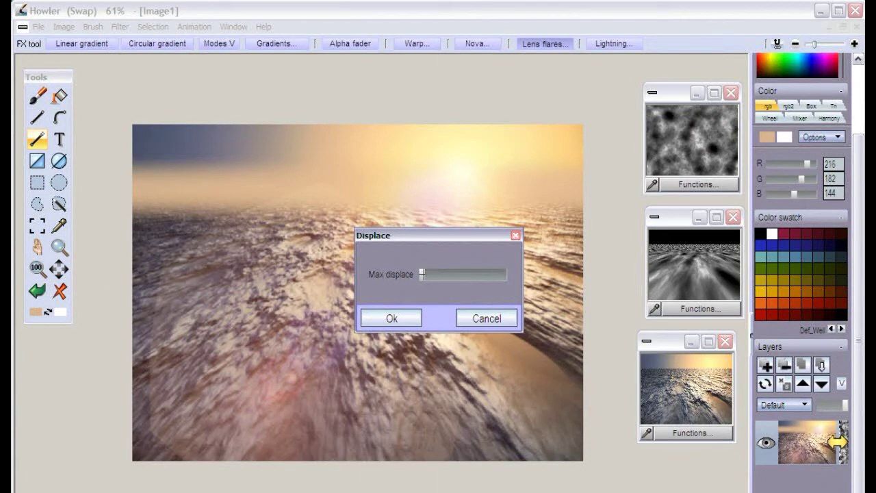
left_click_drag(422, 274, 527, 280)
left_click_drag(466, 235, 269, 303)
left_click(293, 385)
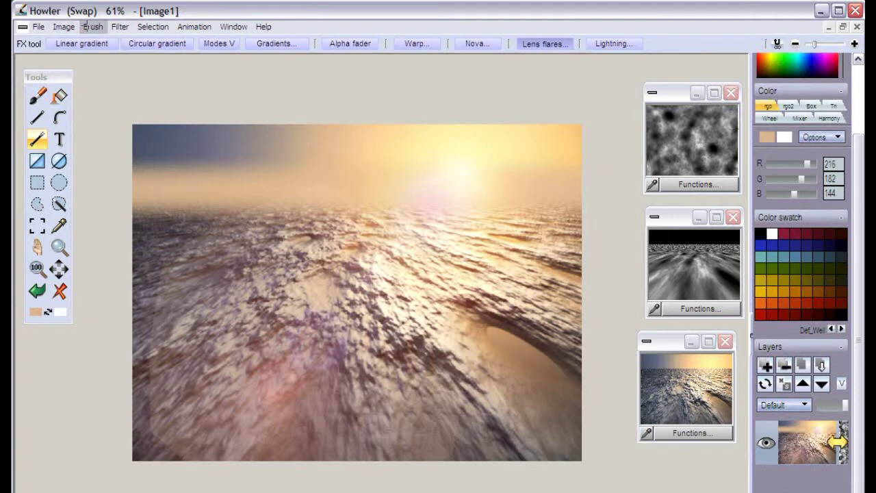
- Swap to the noise texture buffer and clear the canvas to white
left_click(64, 26)
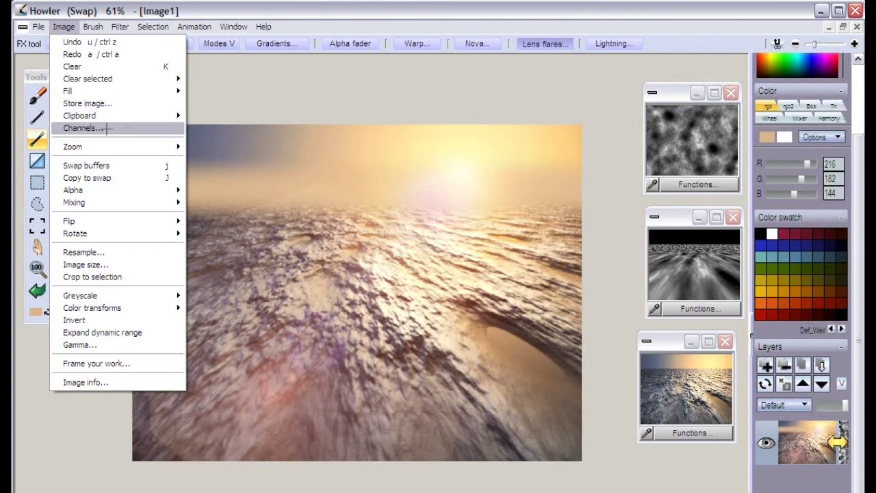
left_click(113, 165)
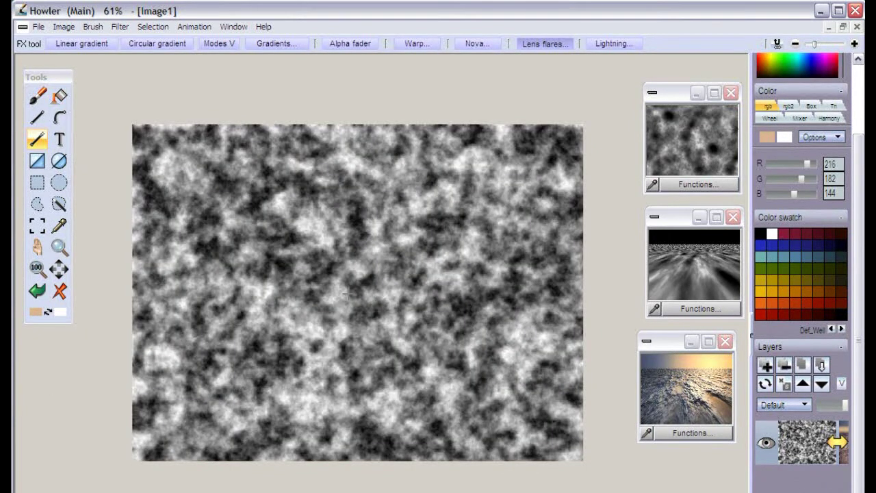
left_click(59, 291)
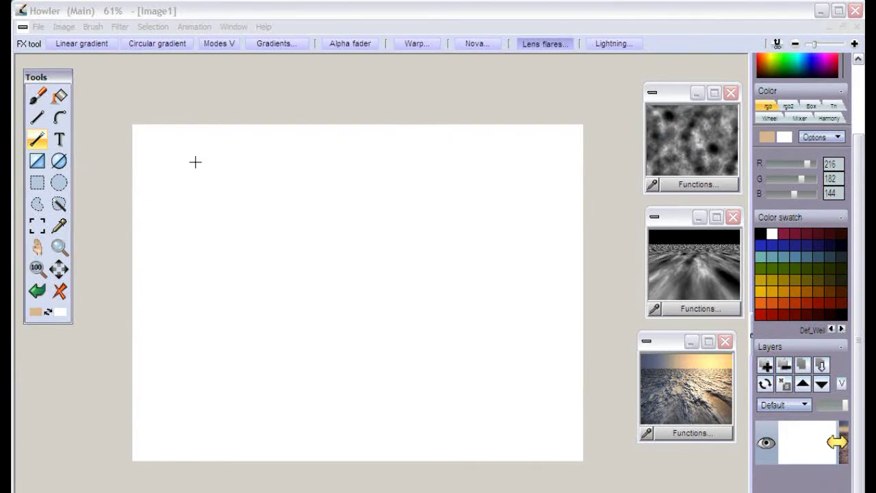
- Start the Sky filter with 4 iterations and cloud gradient index 4 for brown clouds
left_click(119, 26)
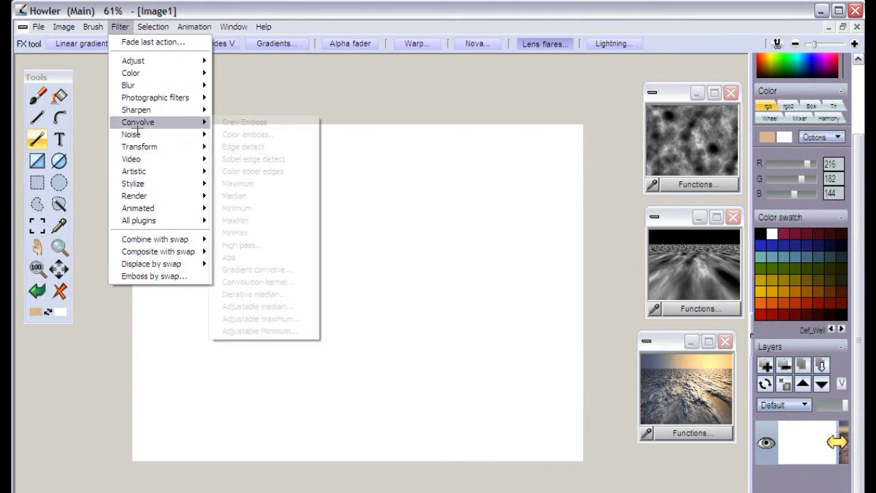
mouse_move(137, 196)
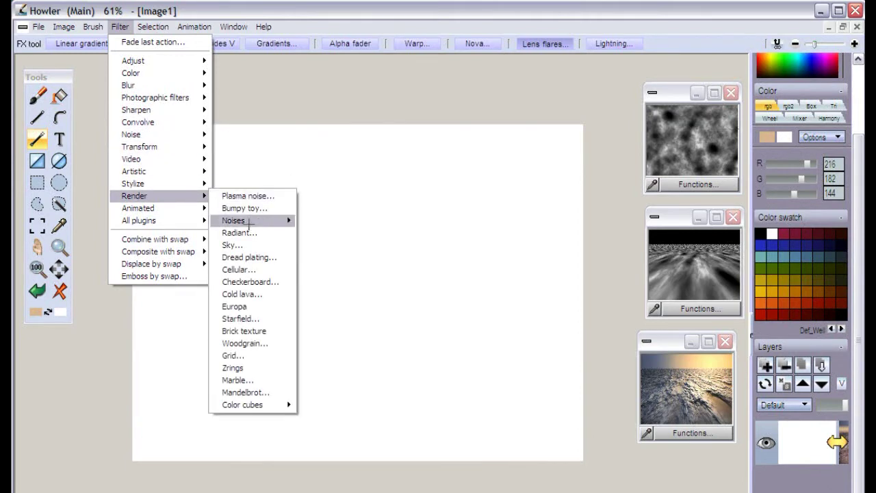
left_click(252, 244)
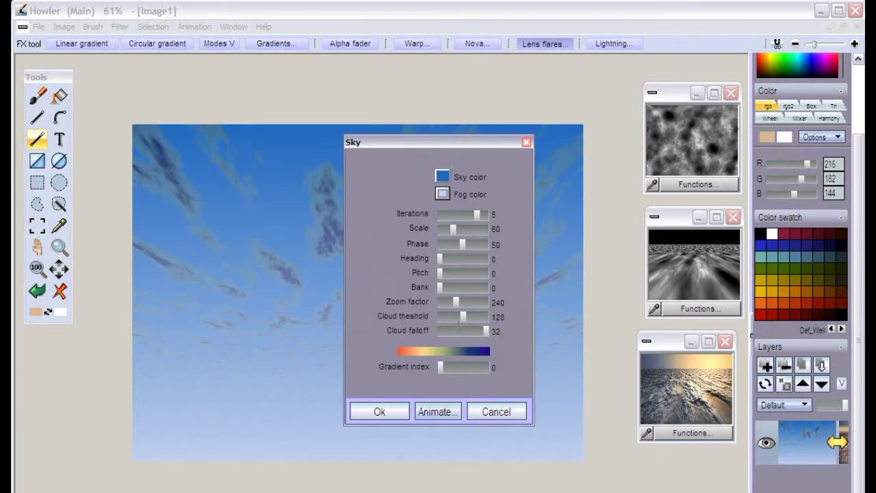
left_click_drag(439, 143, 133, 108)
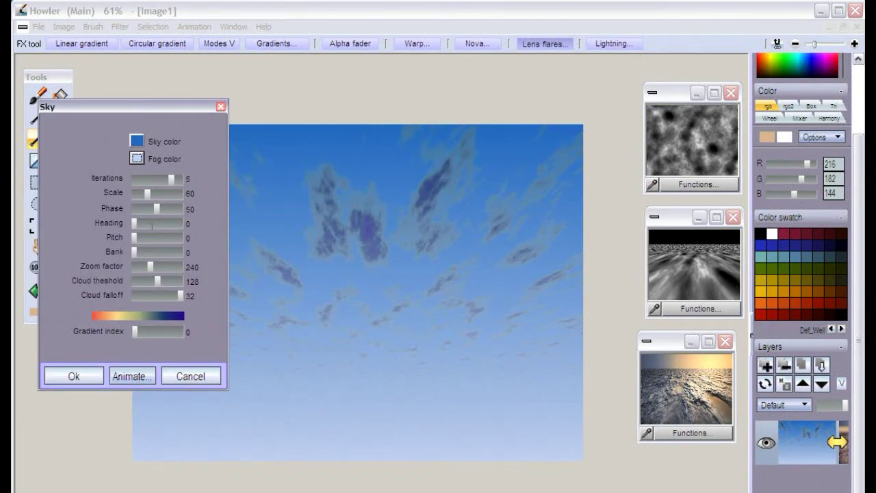
left_click_drag(172, 179, 165, 181)
left_click_drag(135, 331, 156, 333)
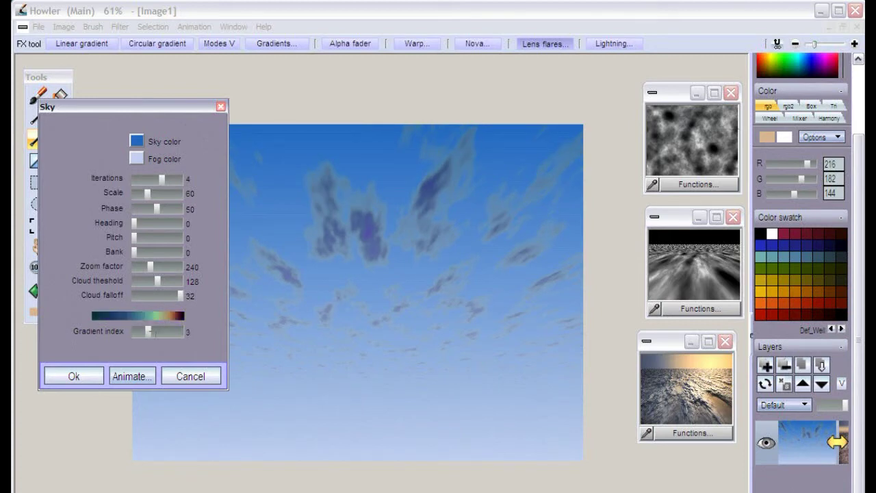
left_click(160, 333)
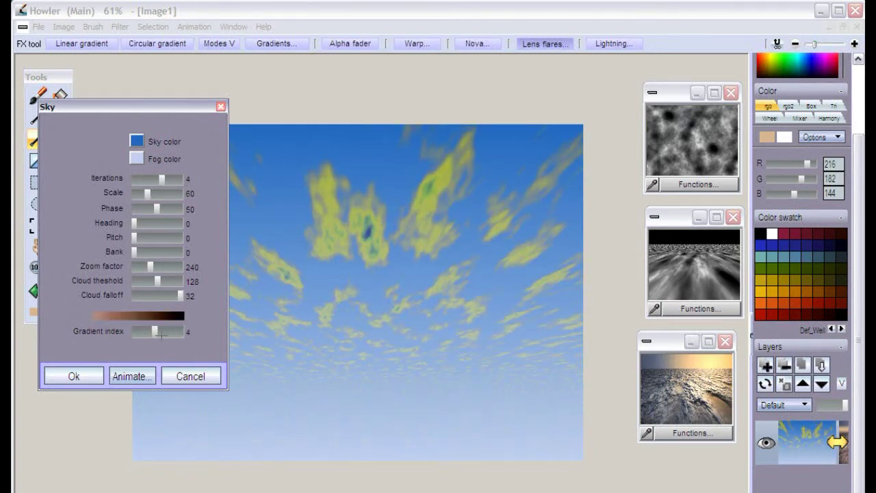
left_click(160, 334)
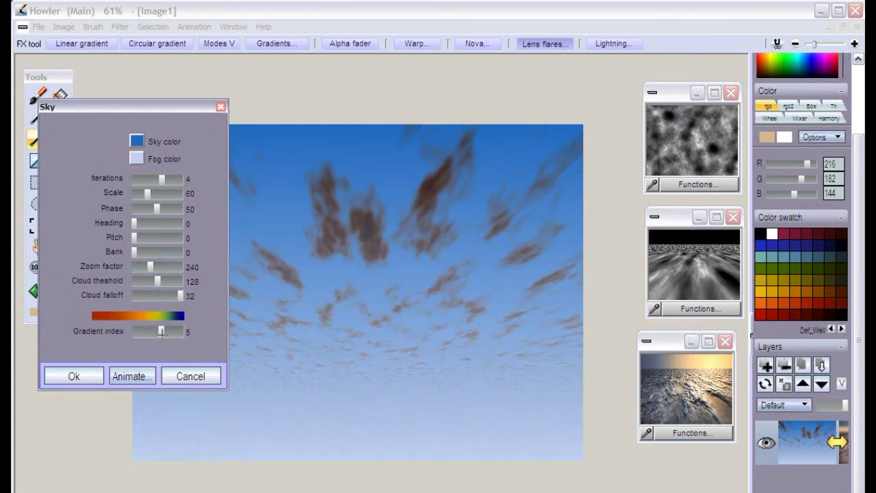
left_click(155, 334)
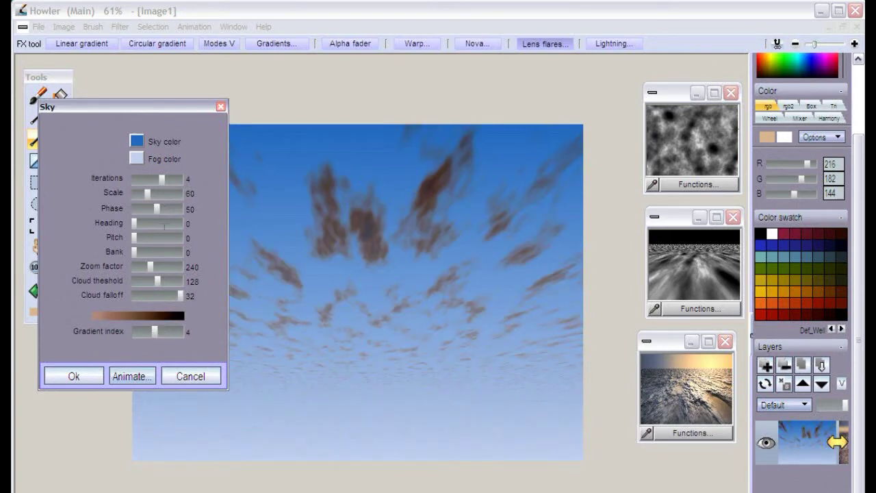
- Set the fog colour to beige and render the sky
left_click(136, 158)
left_click(375, 157)
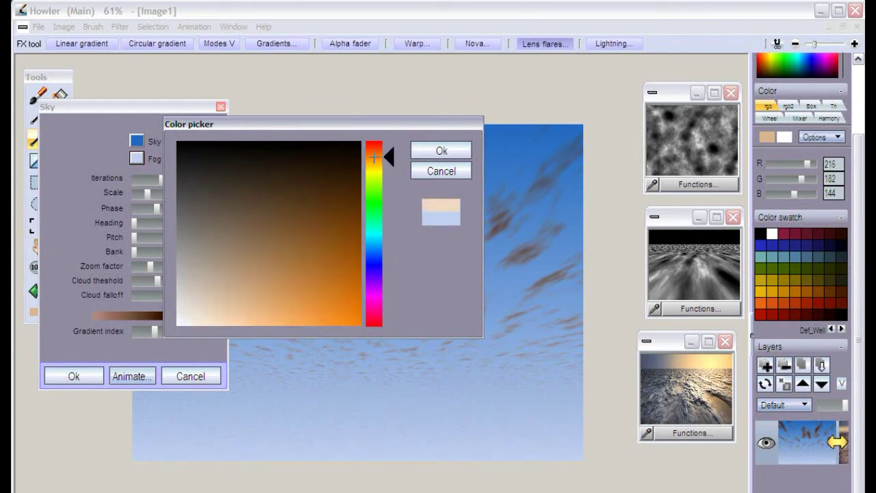
left_click(415, 150)
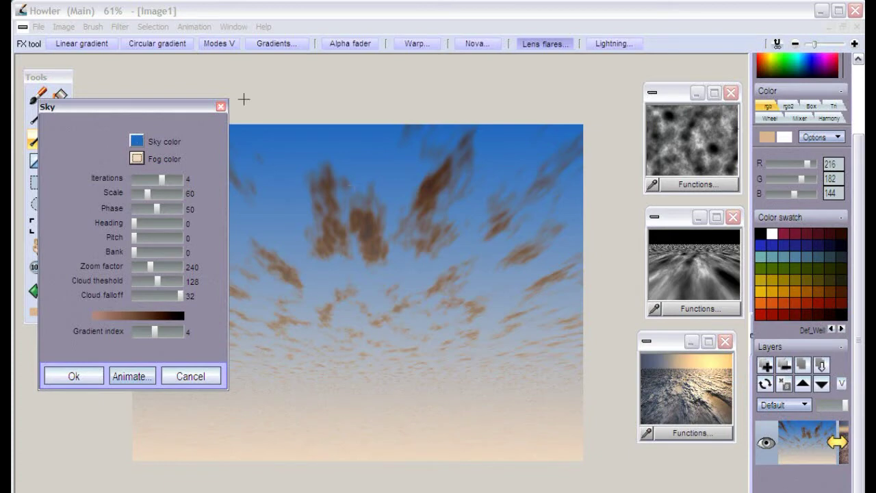
left_click_drag(183, 104, 204, 91)
left_click(94, 363)
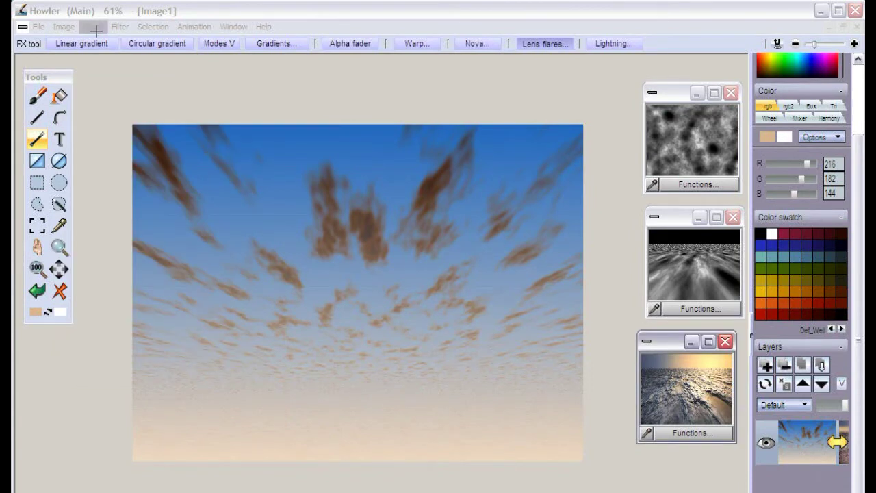
- Flip the sky image vertically and store a copy of the flipped result
left_click(64, 26)
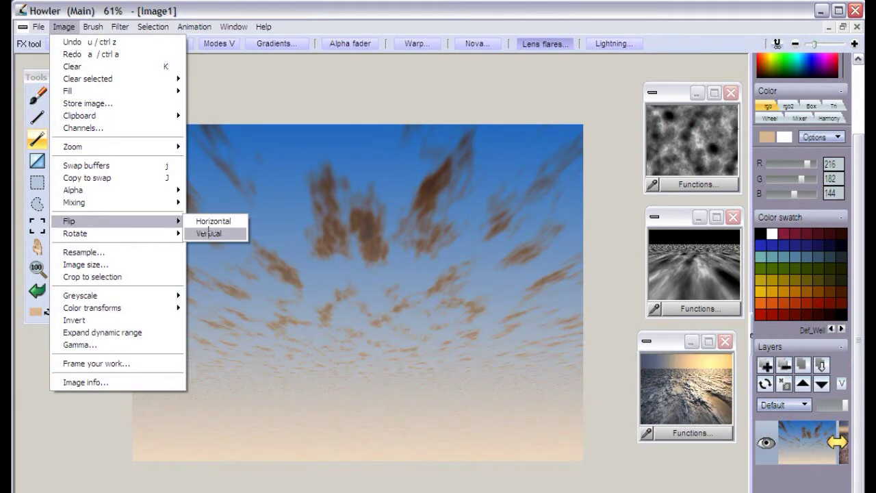
left_click(206, 234)
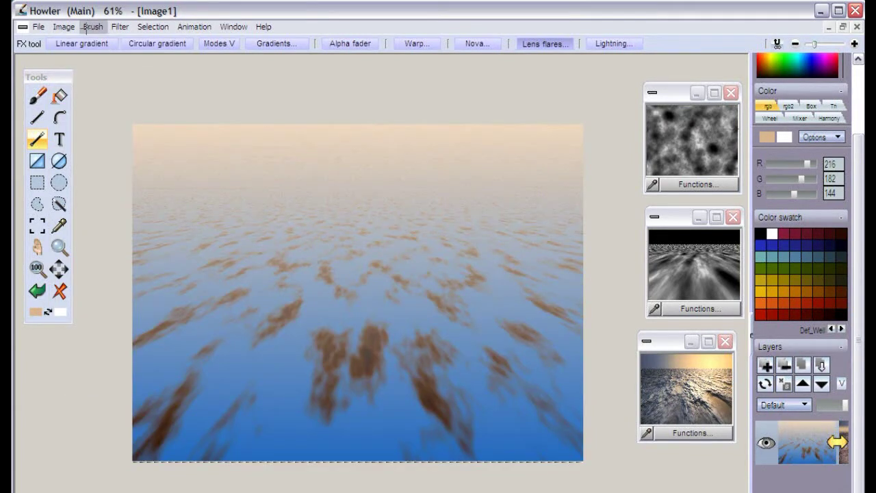
left_click(63, 26)
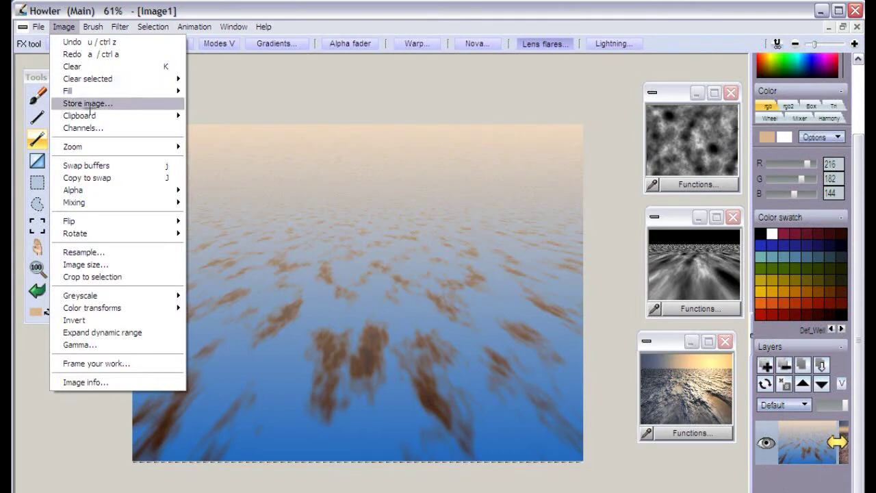
left_click(87, 103)
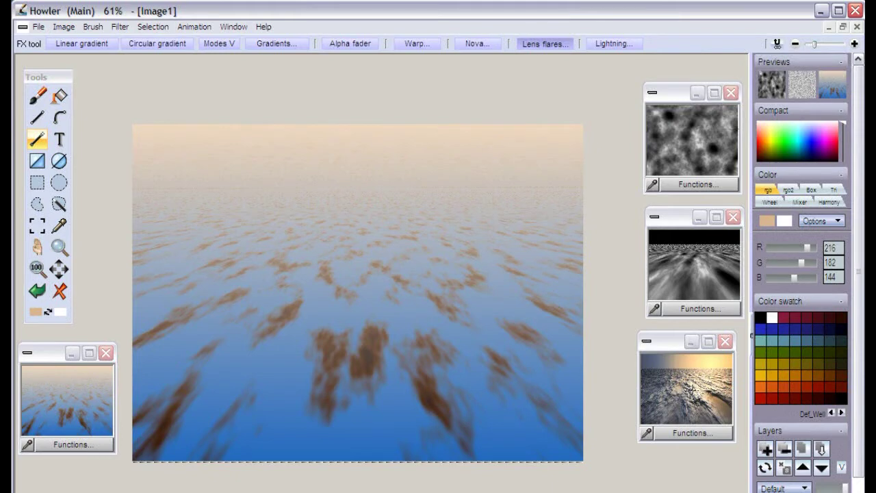
- Swap between the stored flipped sky and sunset sea buffers and test layer mixing
left_click(694, 390)
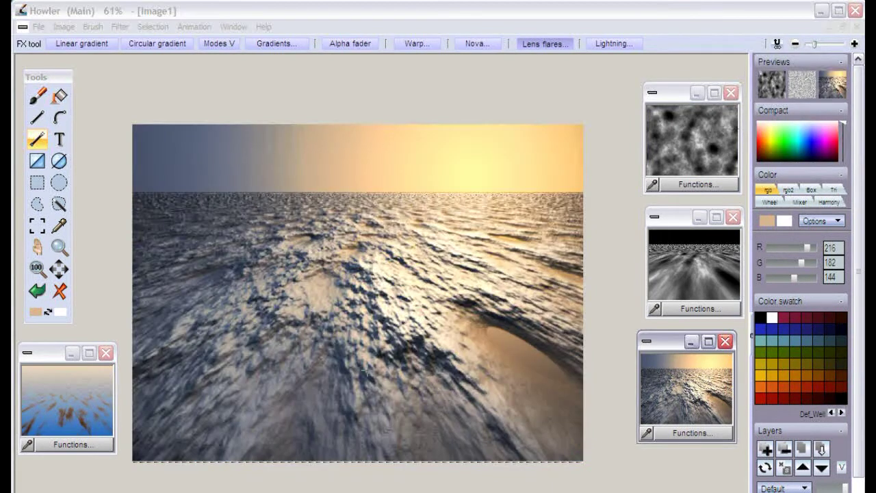
left_click(84, 396)
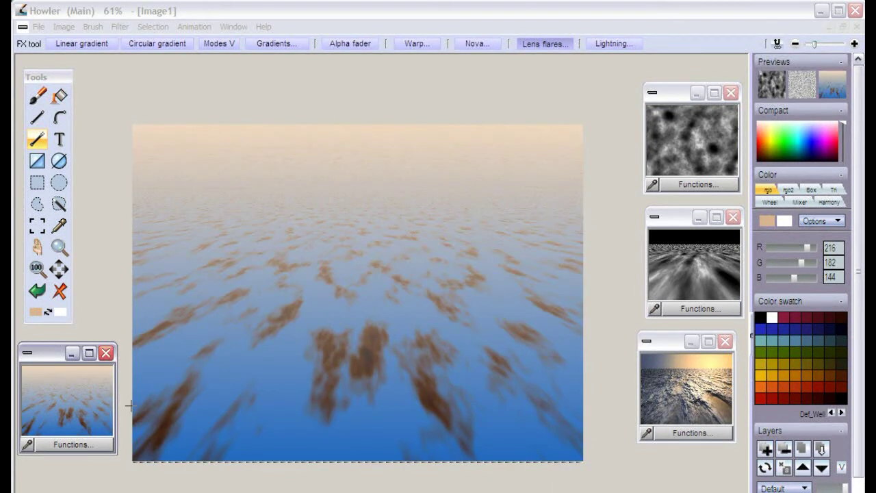
left_click(694, 393)
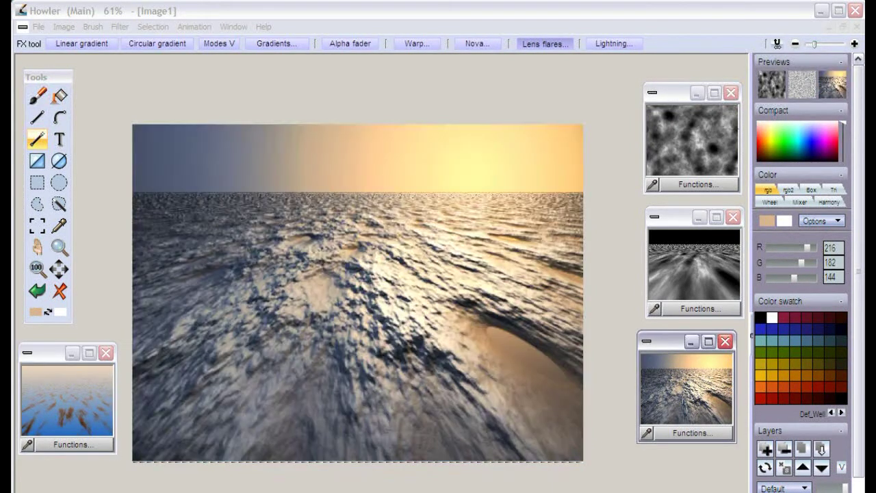
left_click(60, 399)
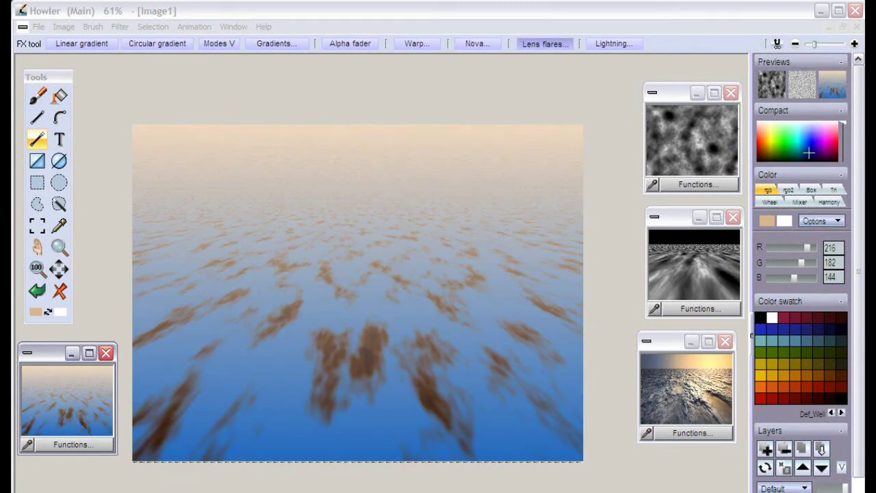
left_click(828, 81)
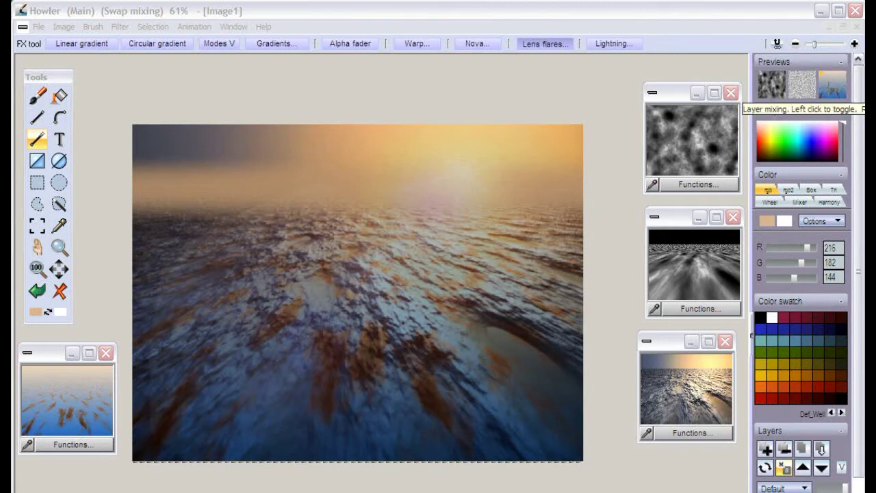
left_click(833, 85)
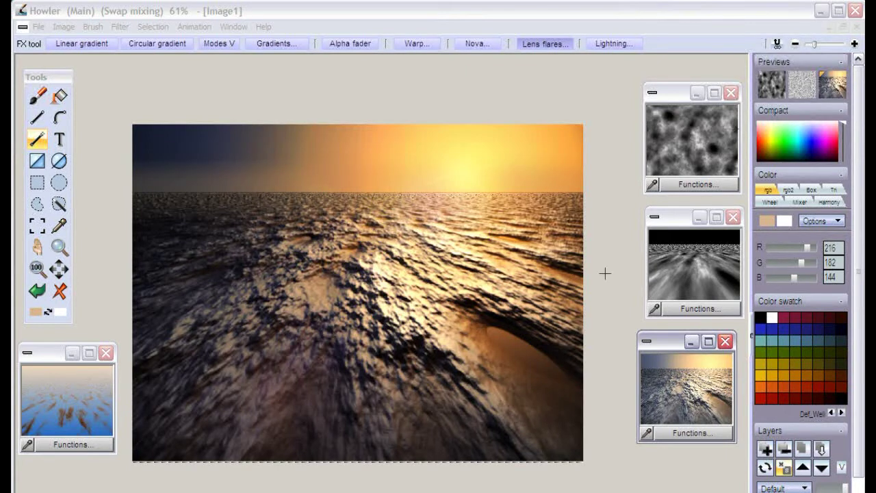
left_click(832, 77)
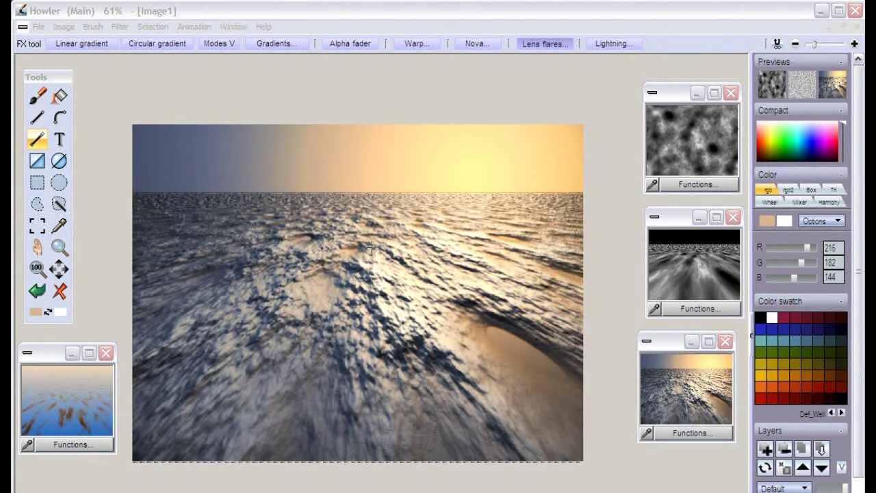
- Make the sunset sea current, re-enable layer mixing, and set its mode to Screen
left_click(70, 404)
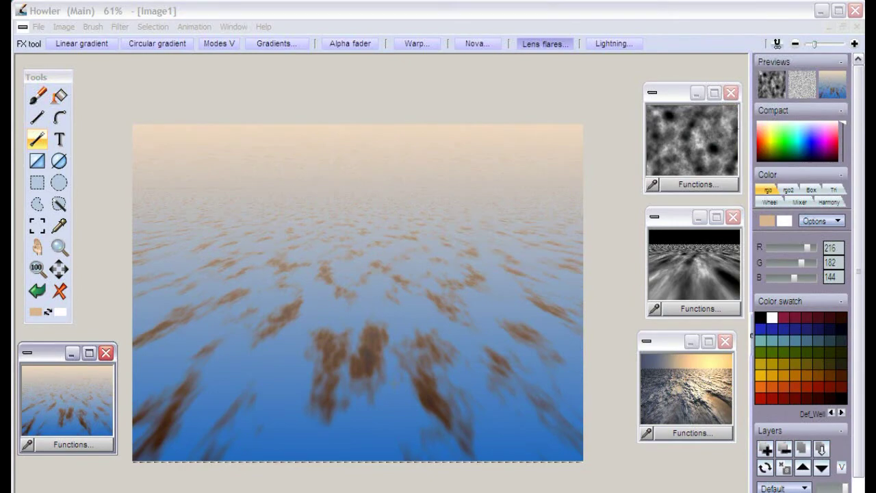
left_click(82, 397)
left_click(833, 77)
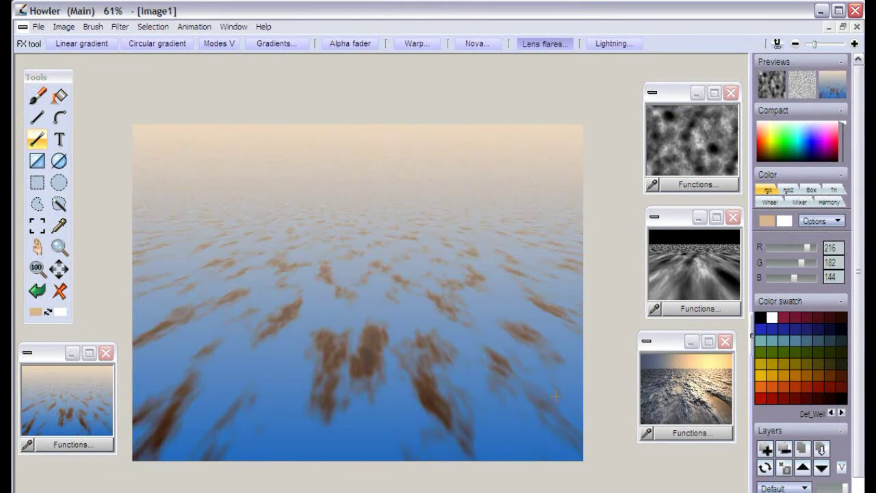
left_click(833, 77)
left_click(835, 78)
right_click(835, 78)
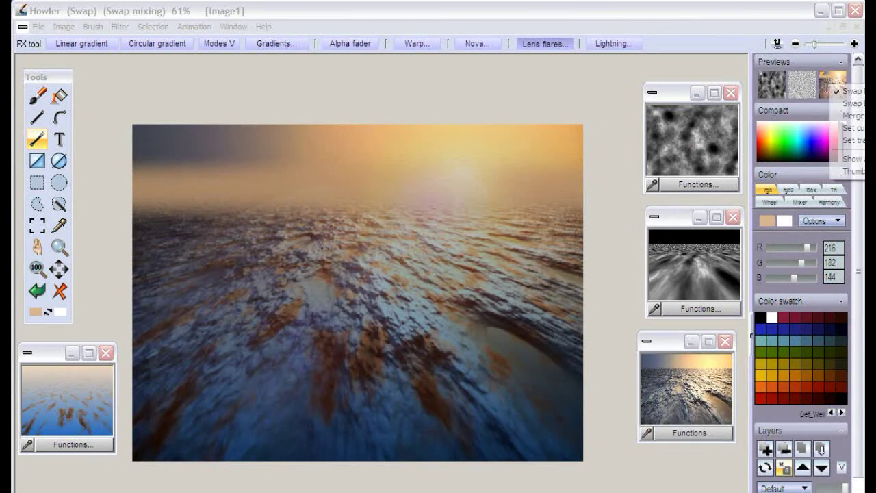
mouse_move(852, 128)
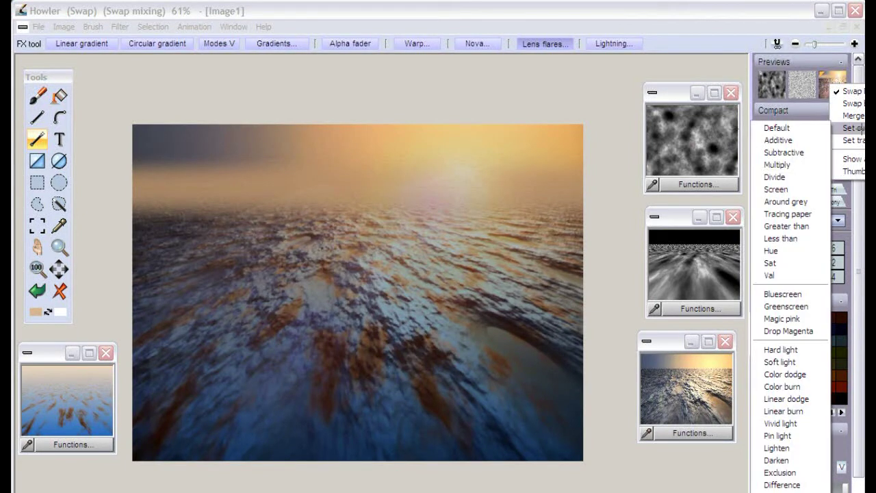
left_click(780, 189)
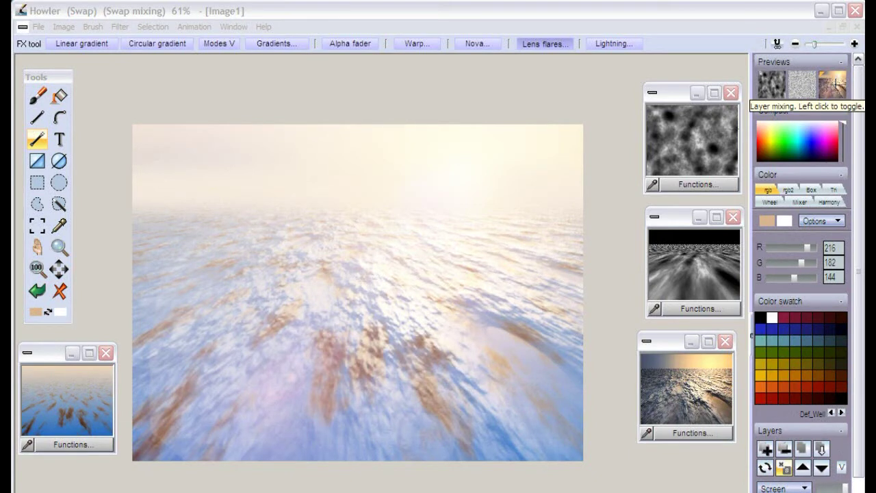
- Preview the blue water swap mix in Subtractive, Additive and Reflect modes
right_click(837, 84)
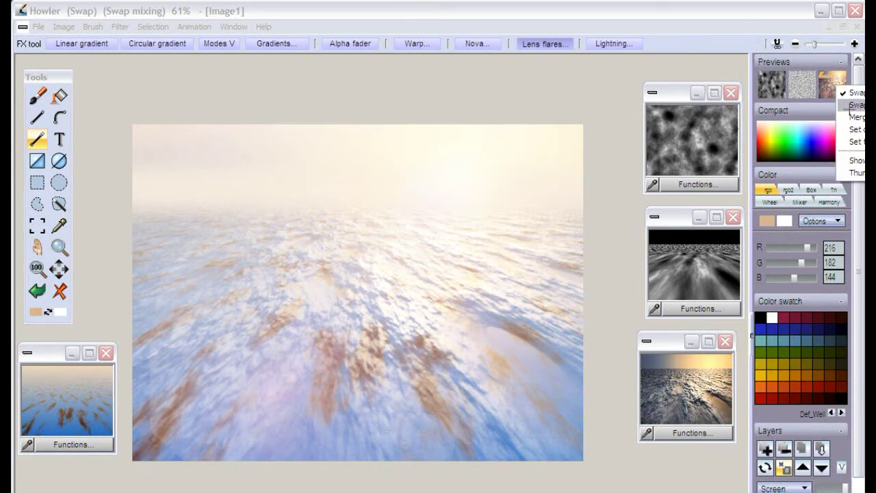
mouse_move(853, 129)
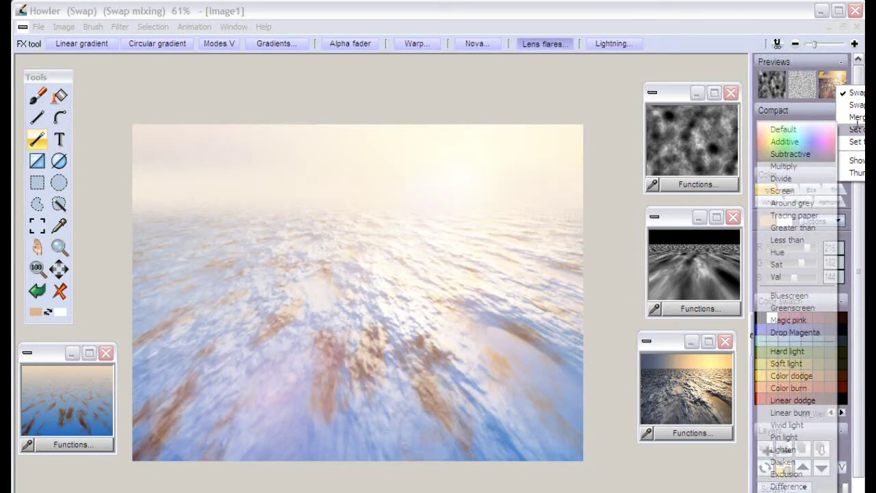
left_click(791, 153)
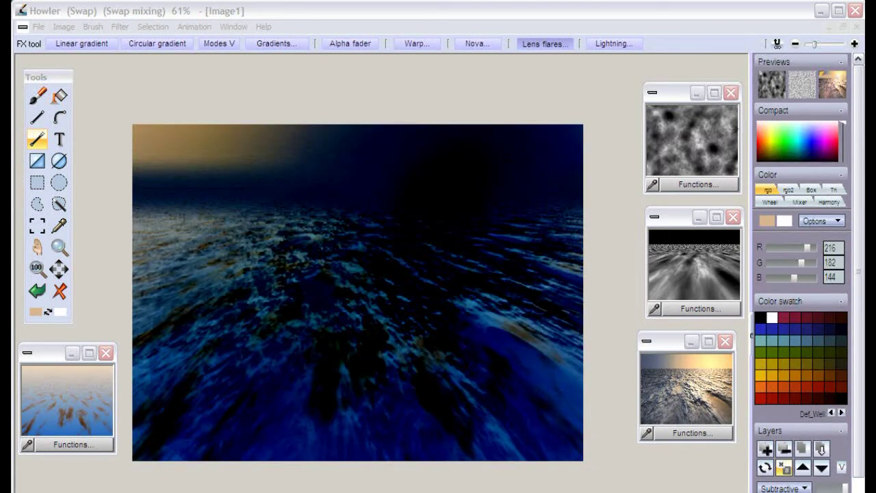
right_click(830, 88)
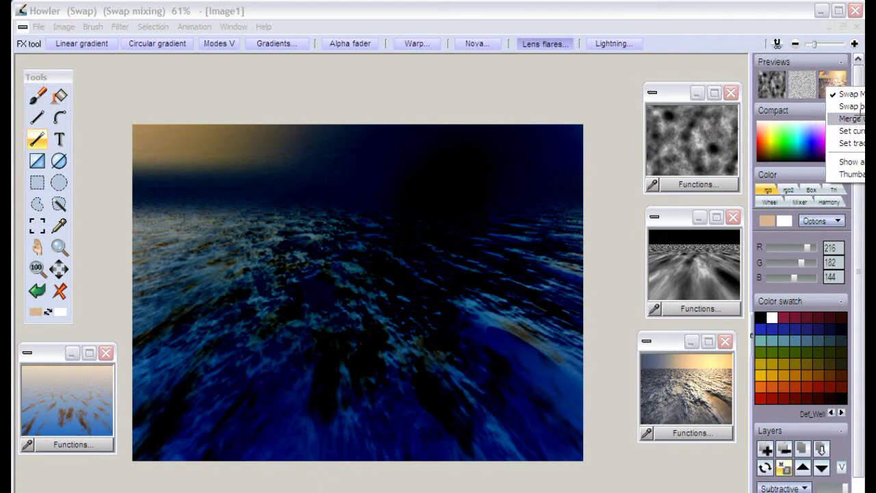
mouse_move(853, 129)
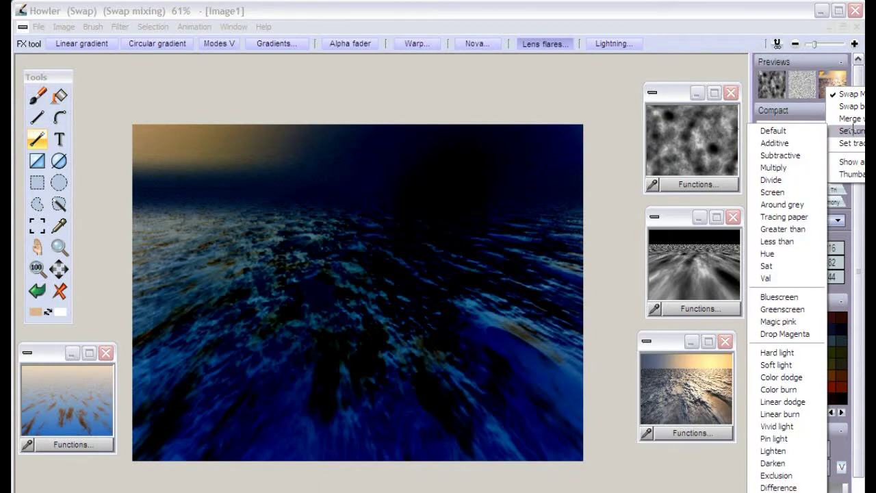
left_click(795, 140)
right_click(830, 89)
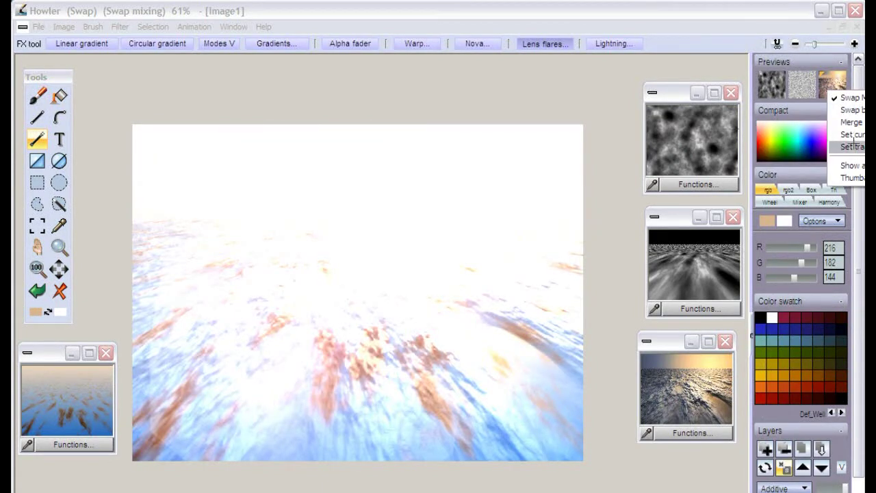
mouse_move(853, 134)
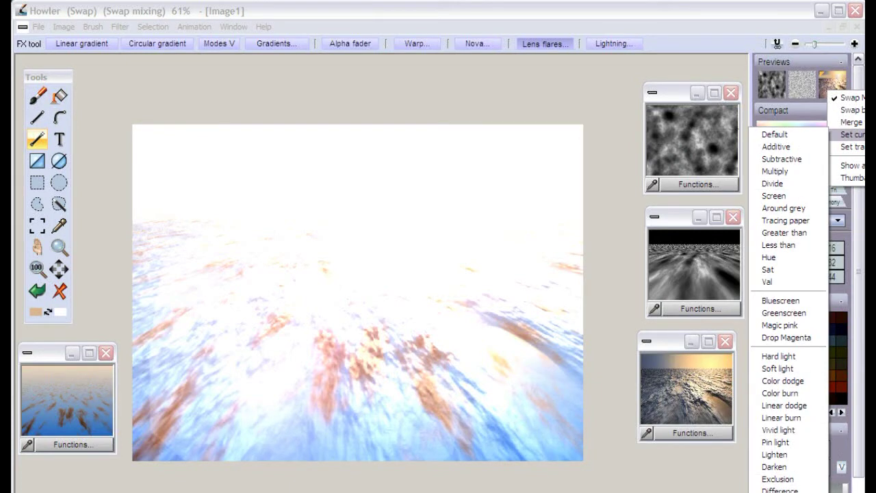
left_click(779, 490)
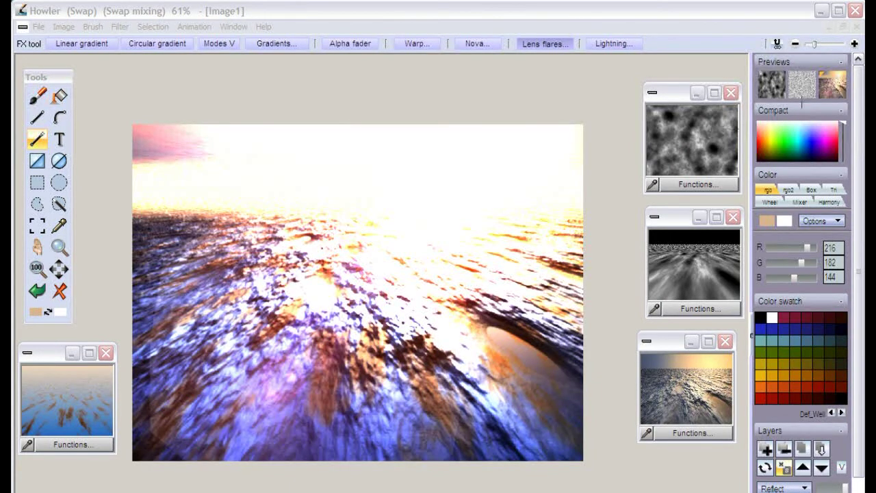
- Try the Phoenix and Greater than blends, then settle on Screen
right_click(856, 82)
mouse_move(853, 124)
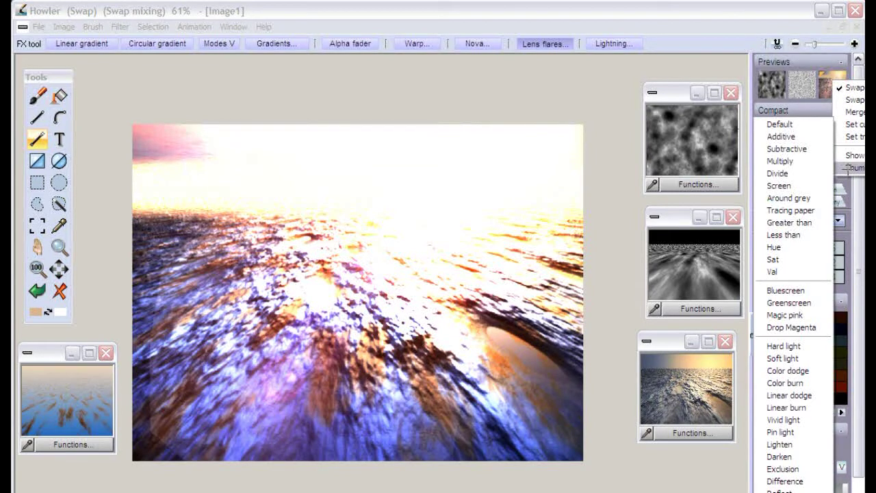
key("Escape")
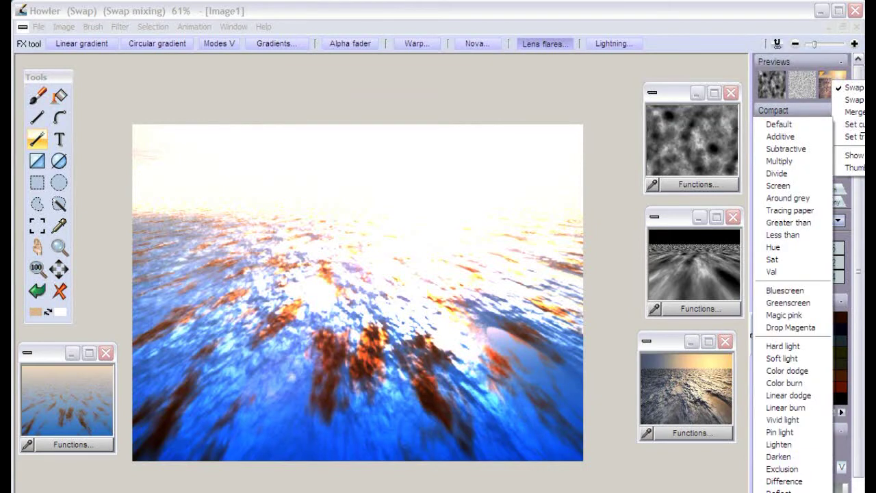
left_click(788, 453)
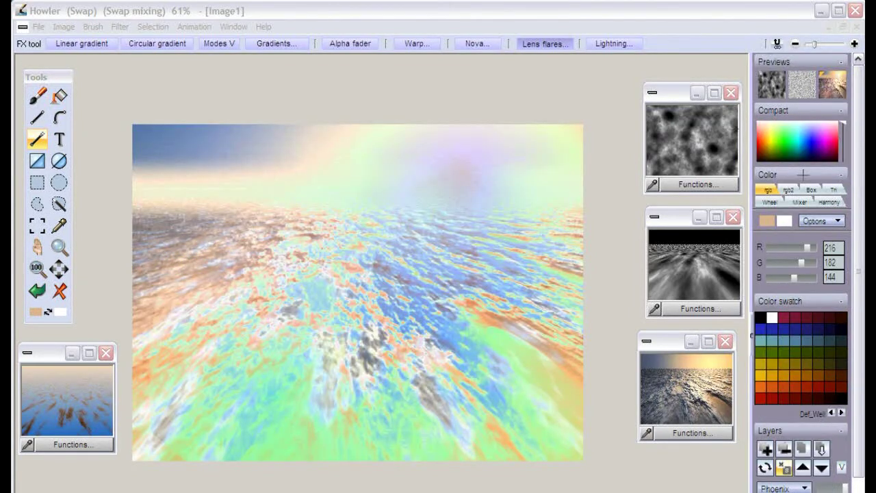
right_click(829, 81)
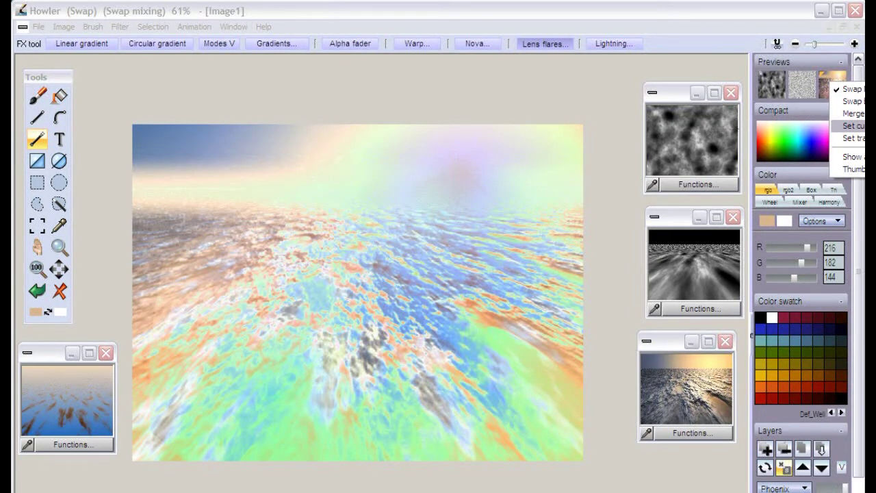
mouse_move(853, 125)
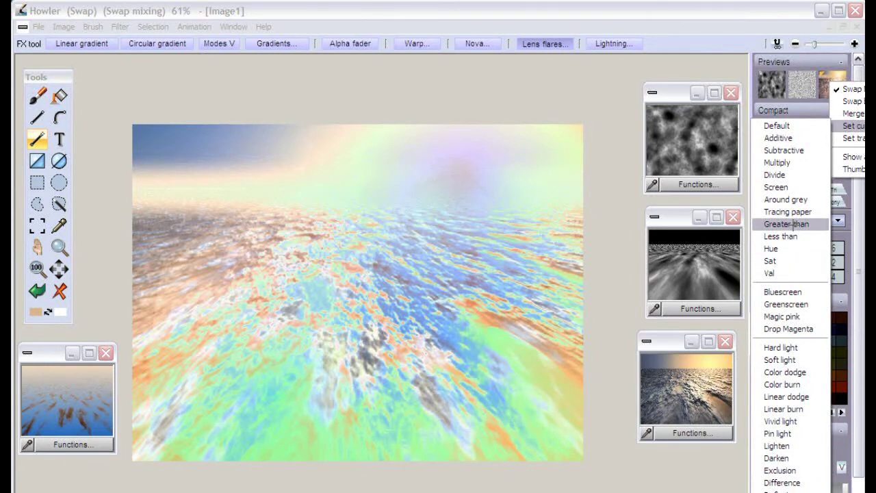
left_click(786, 223)
right_click(833, 81)
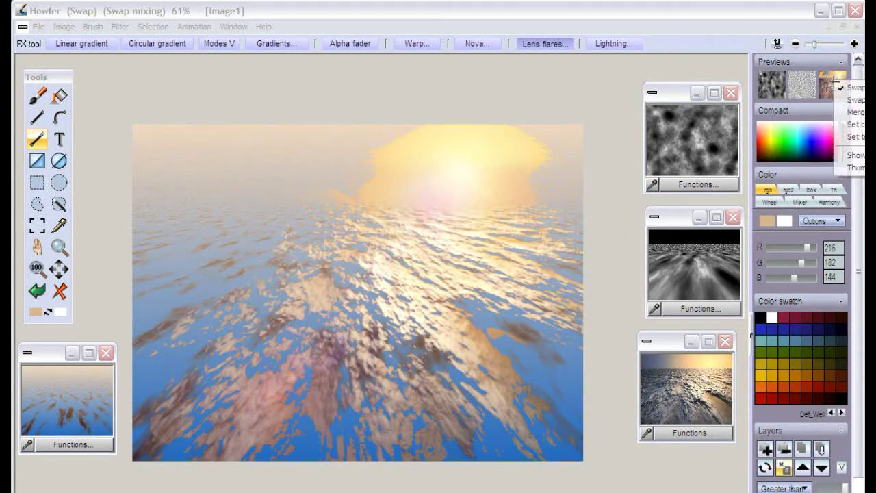
mouse_move(852, 125)
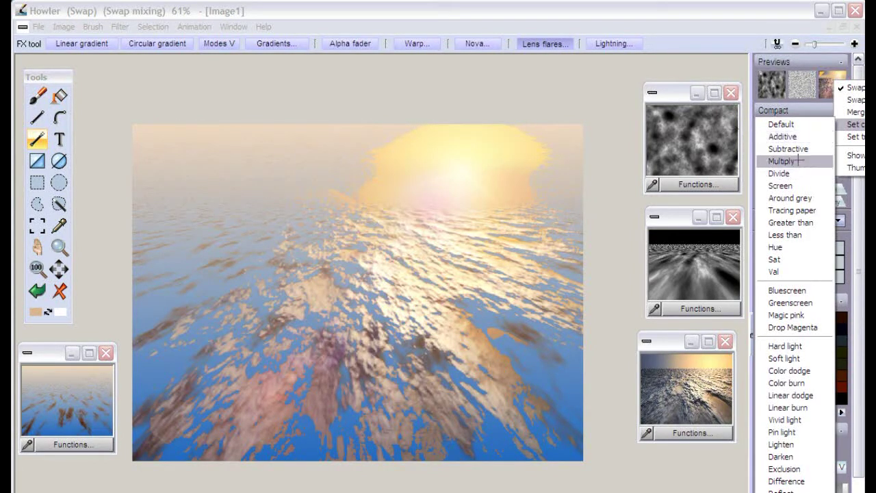
left_click(786, 185)
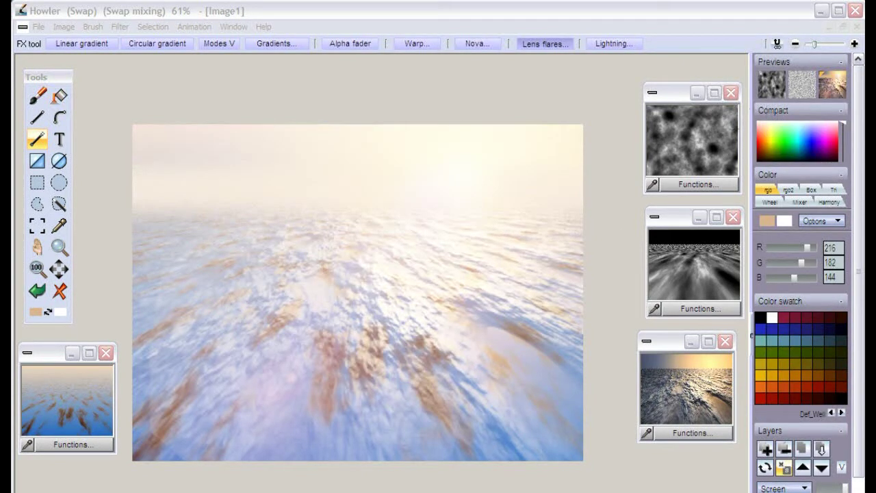
left_click(833, 84)
right_click(833, 83)
- Merge the Screen blend, fade it back partway with Interactive undo, then Expand dynamic range
mouse_move(852, 125)
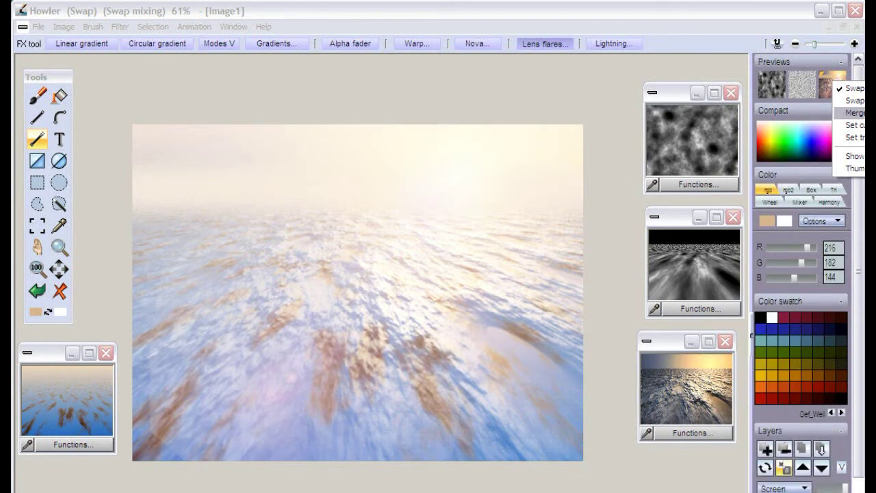
left_click(852, 112)
left_click(777, 44)
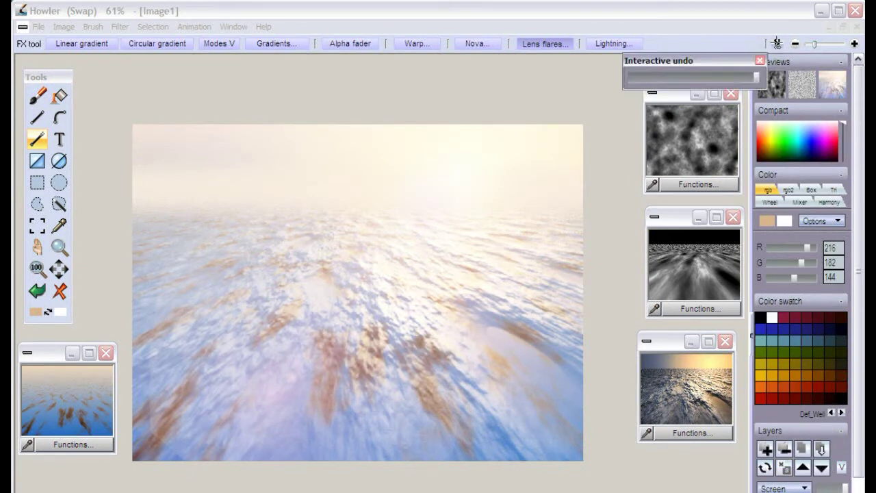
left_click_drag(756, 77, 683, 76)
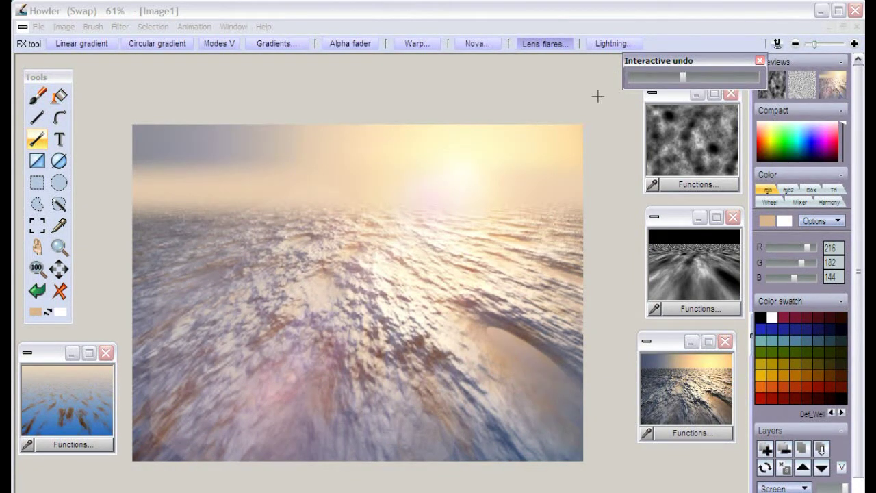
left_click(64, 27)
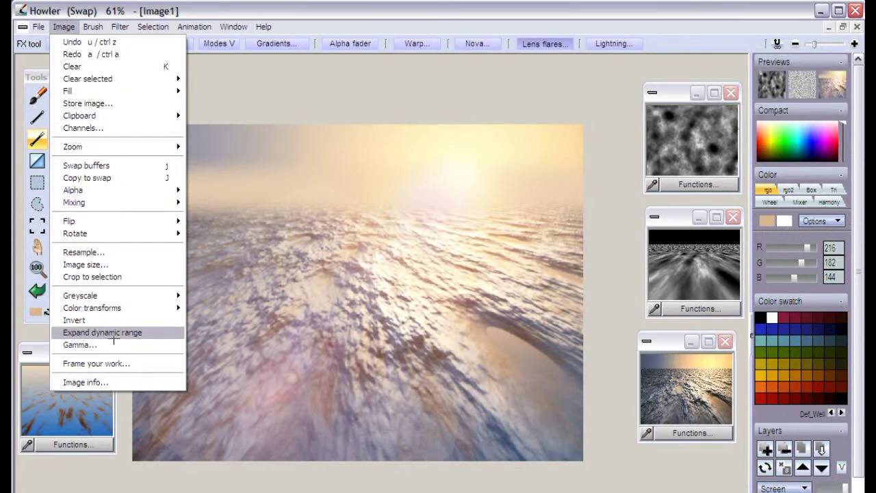
left_click(111, 333)
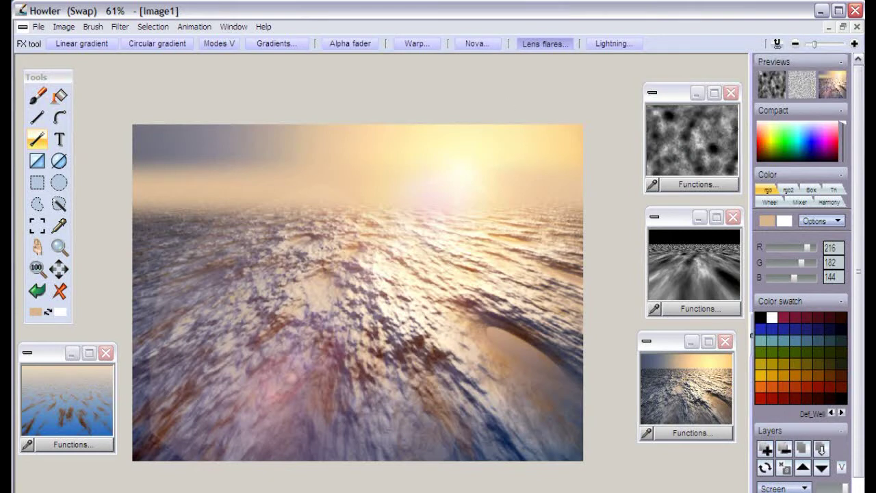
- Switch between the blue water and sunset ocean buffers, checking the Filter menu
key("j")
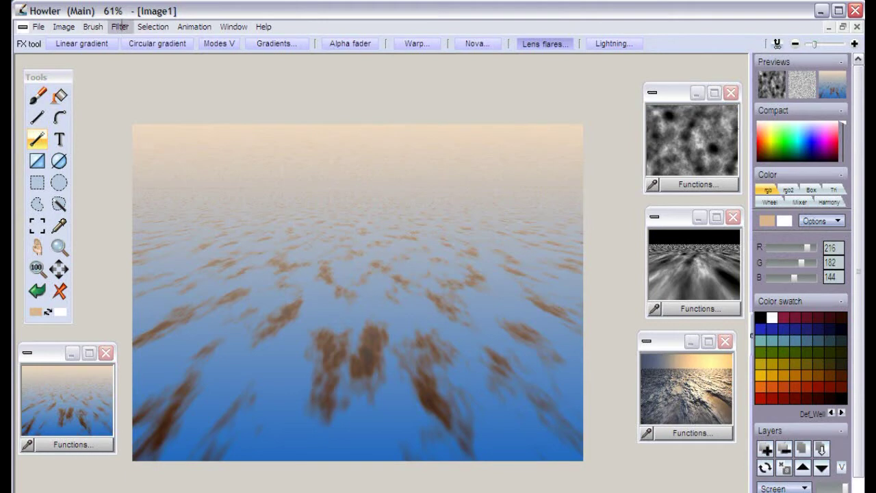
left_click(122, 27)
mouse_move(164, 264)
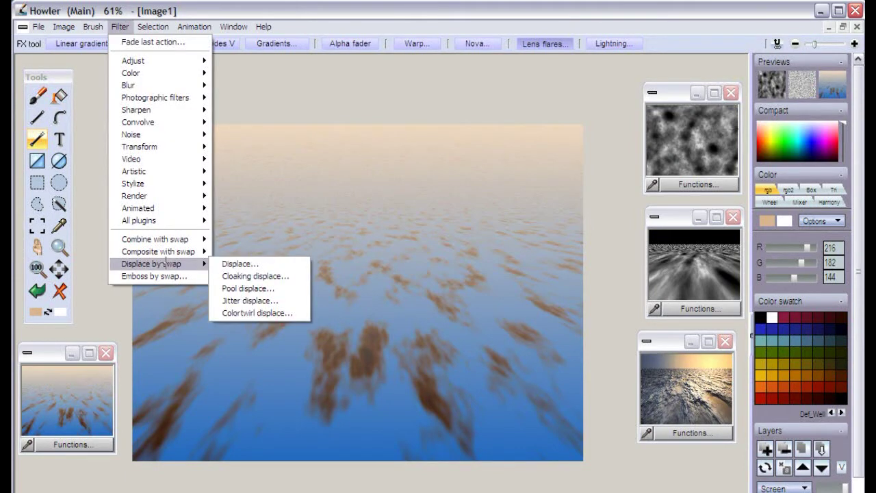
left_click(153, 27)
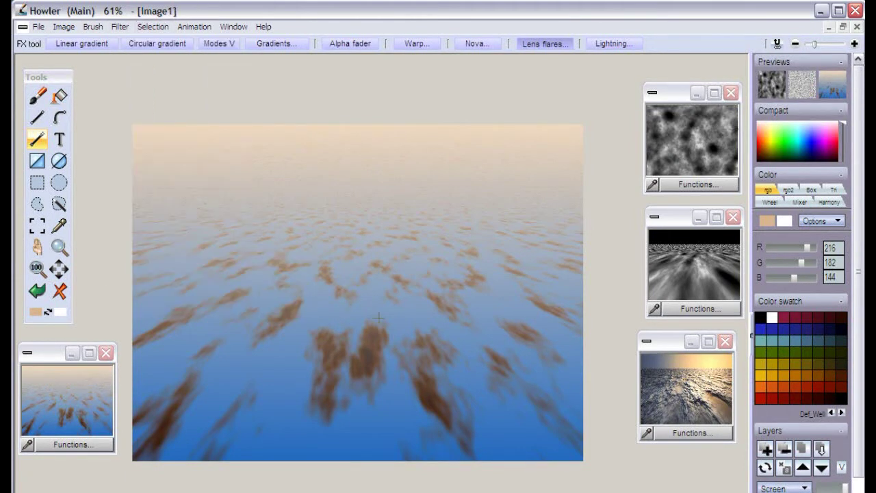
key("j")
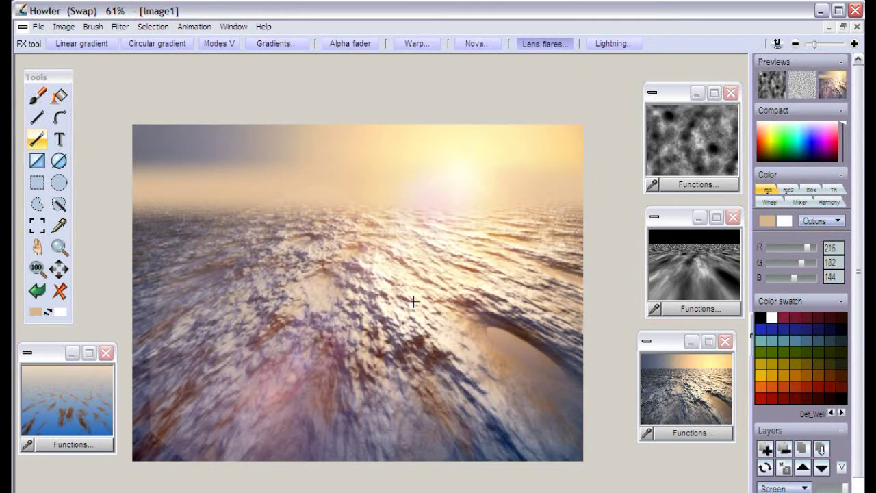
key("j")
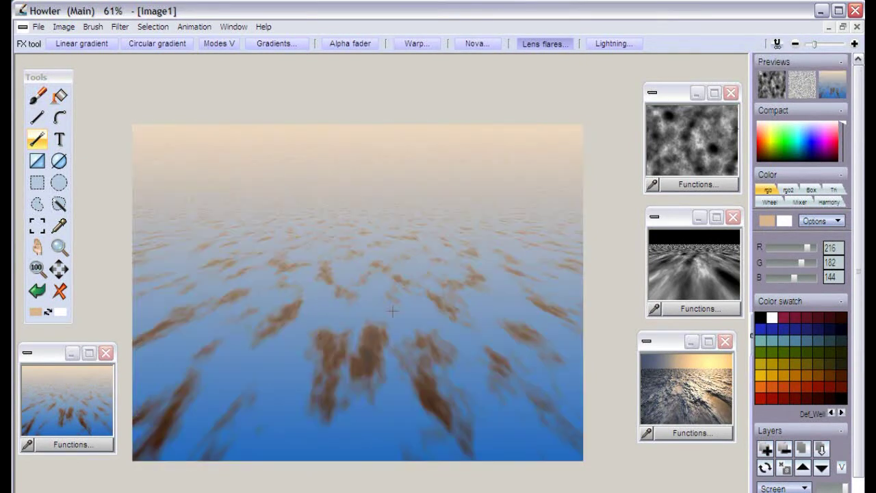
- Apply Colortwirl displace to the blue water with a reduced Twirl amount
left_click(119, 27)
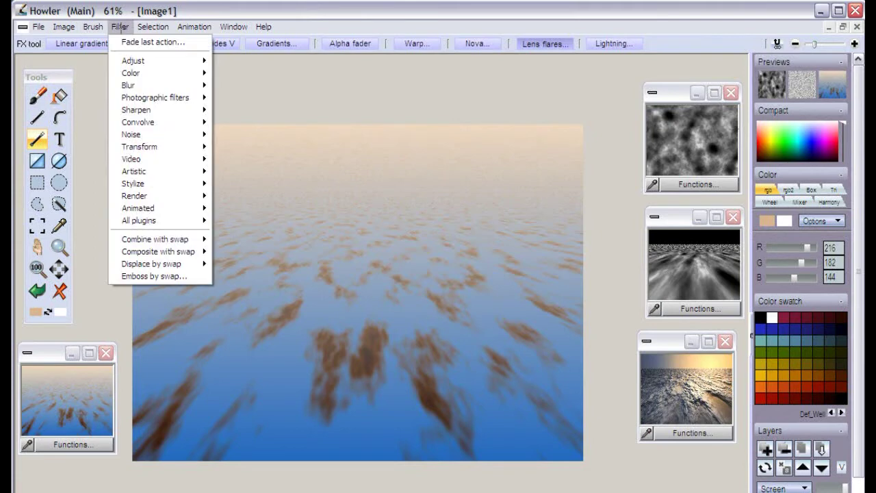
mouse_move(172, 267)
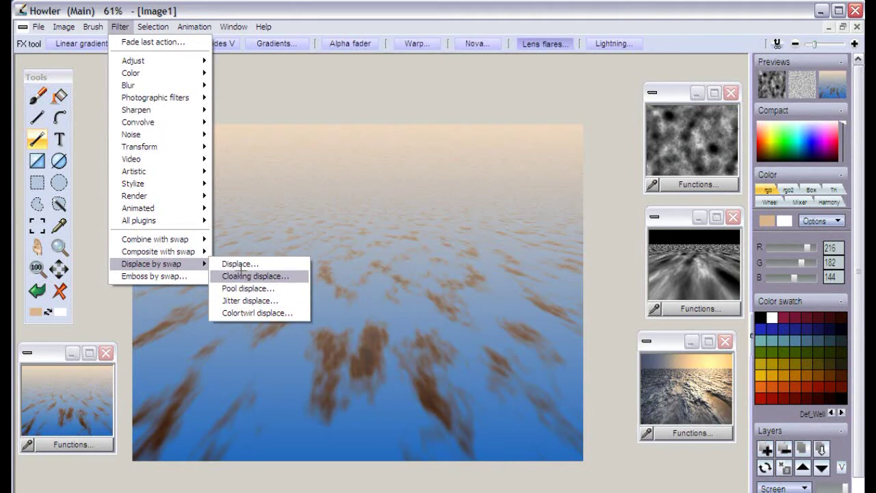
left_click(238, 313)
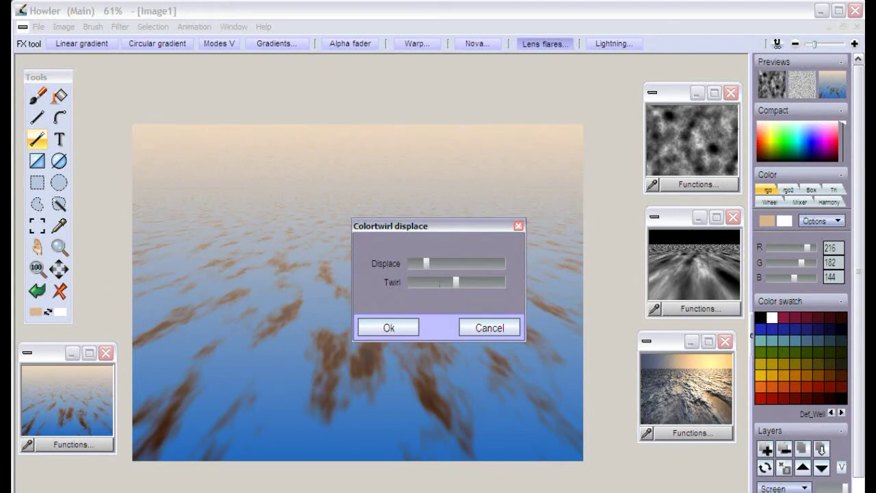
left_click(440, 283)
left_click_drag(445, 225, 573, 271)
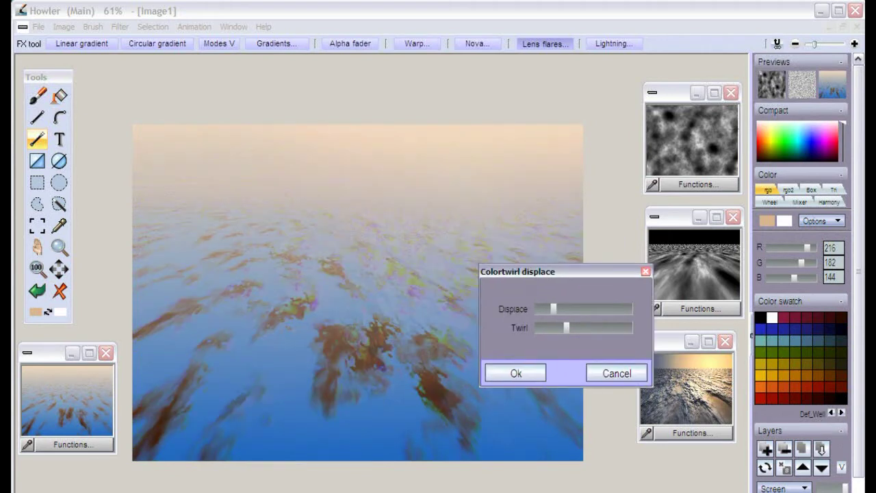
left_click(556, 328)
left_click(569, 328)
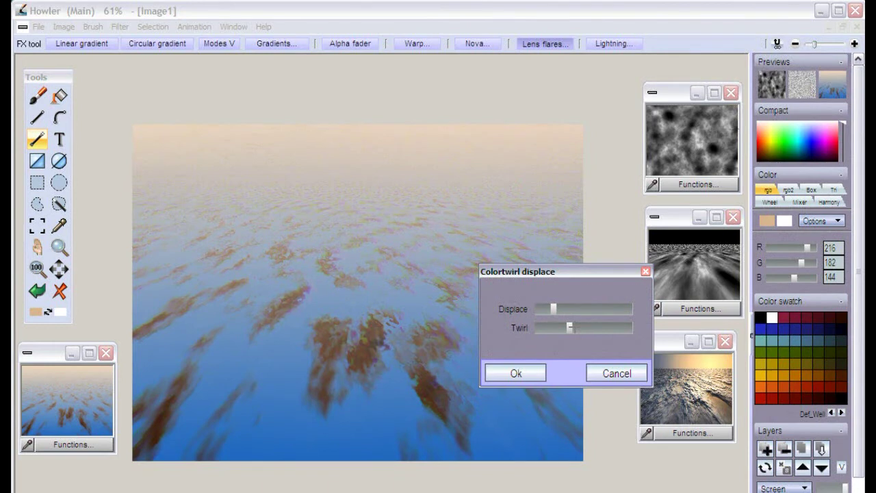
left_click(526, 373)
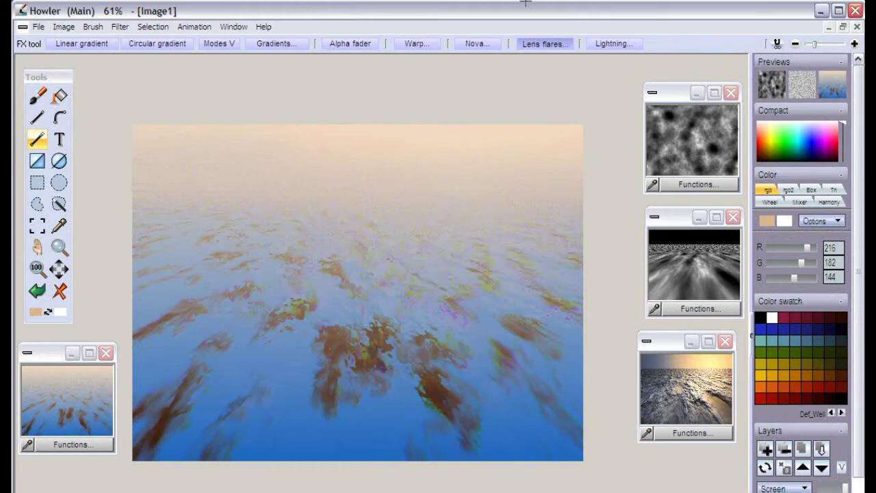
key("s")
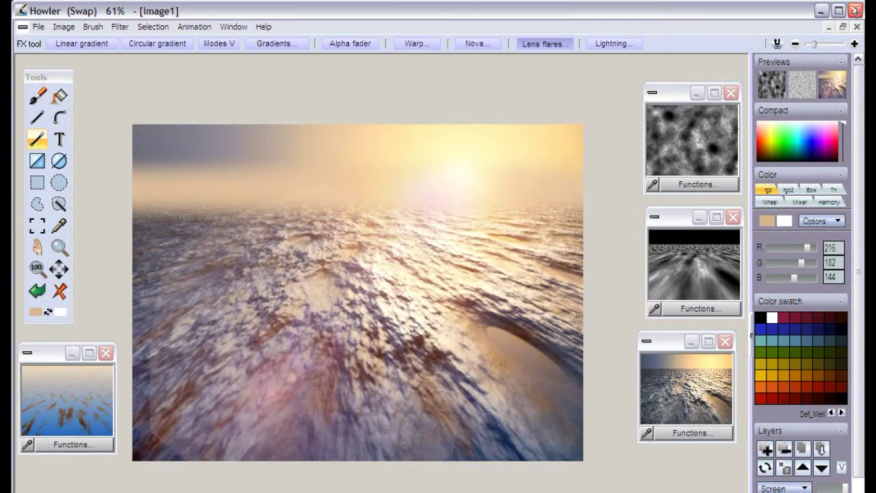
- Preview the displaced blue water swap-mixed over the sunset in Multiply mode
left_click(837, 83)
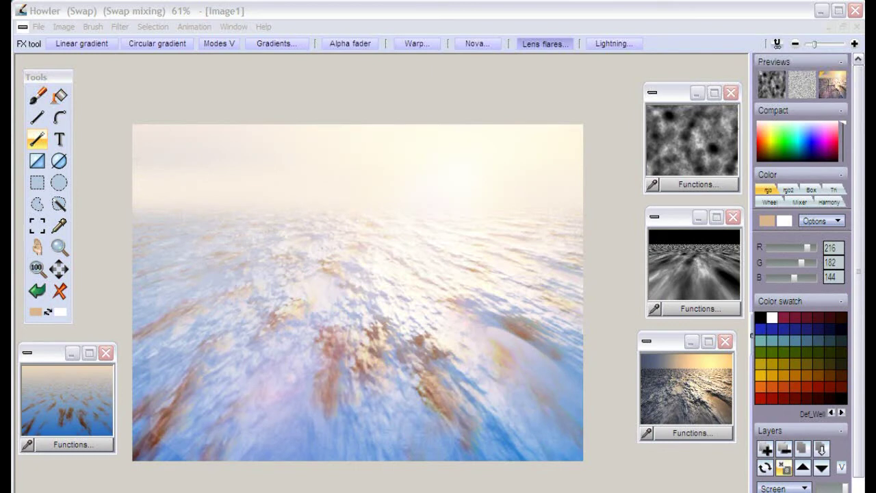
right_click(831, 86)
mouse_move(852, 129)
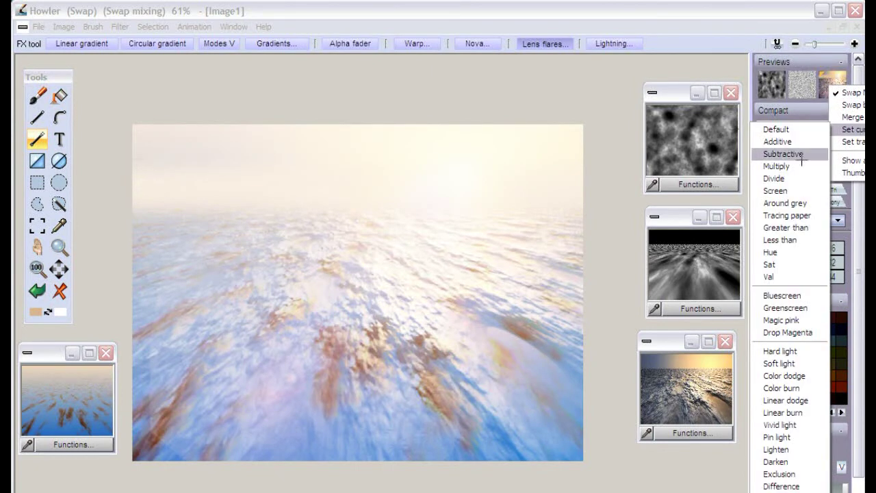
left_click(776, 165)
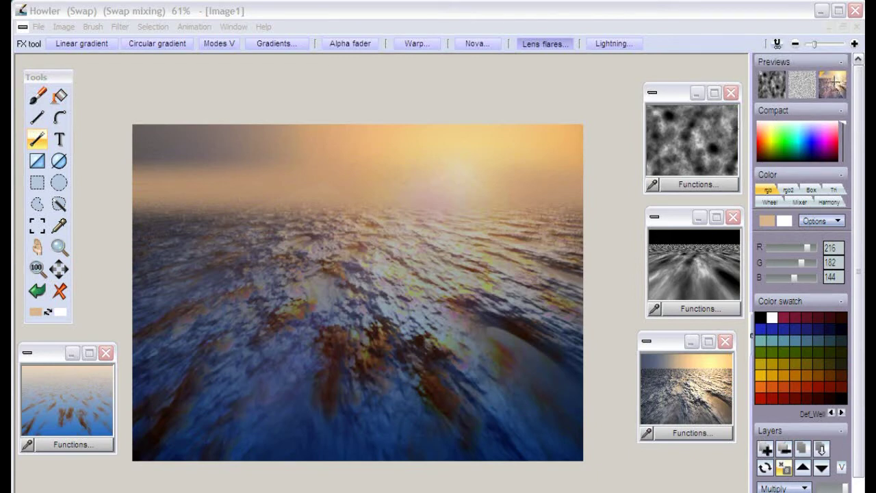
- Merge the Multiply blend and fade it back partway with Interactive undo
left_click(833, 84)
left_click(849, 140)
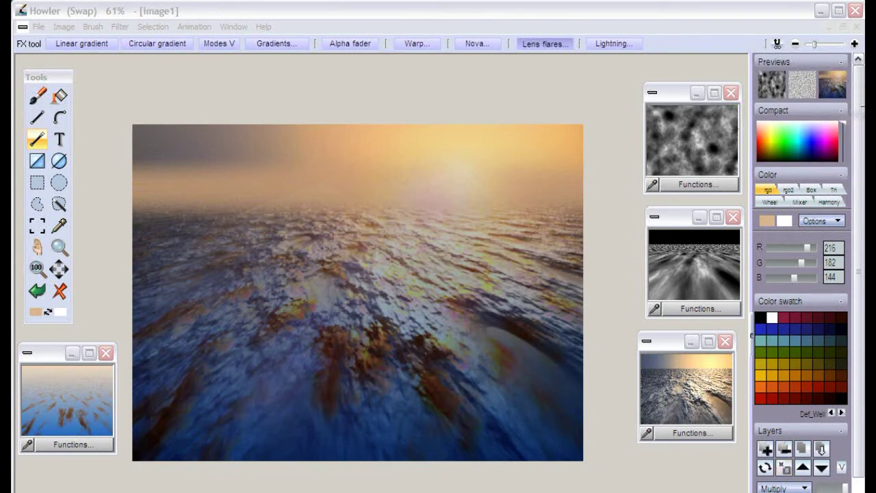
left_click(777, 43)
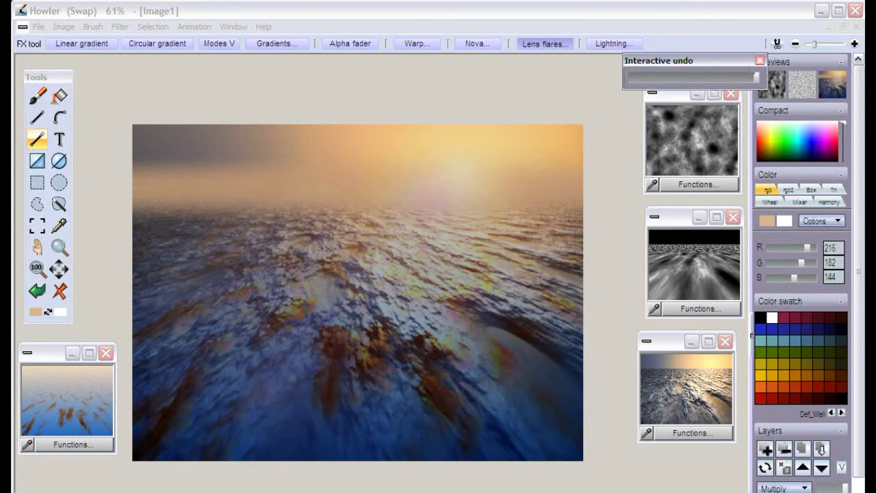
left_click_drag(756, 76, 659, 77)
left_click(527, 83)
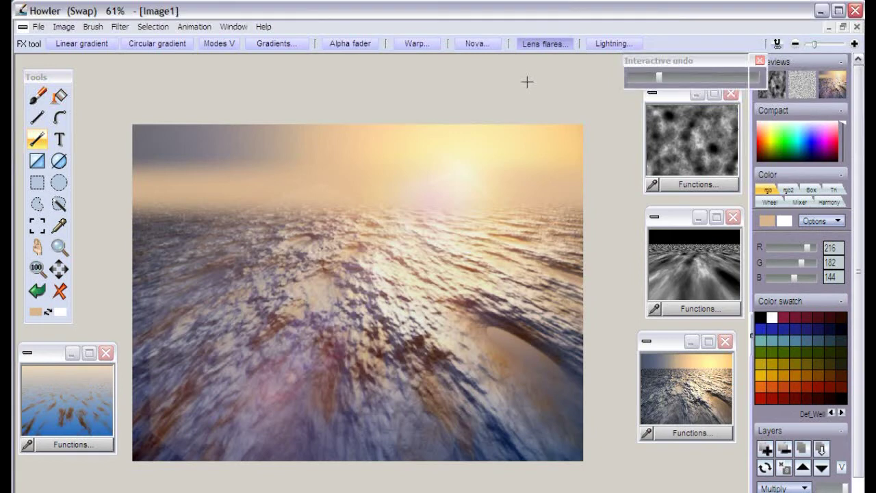